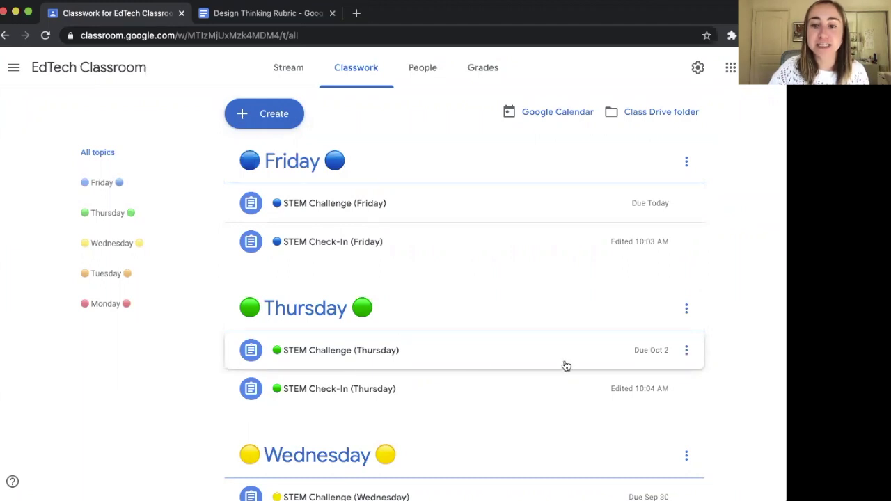
Open the STEM Challenge (Thursday) assignment for editing and start creating a new rubric for it
{"action": "left_click", "coordinate": [686, 351]}
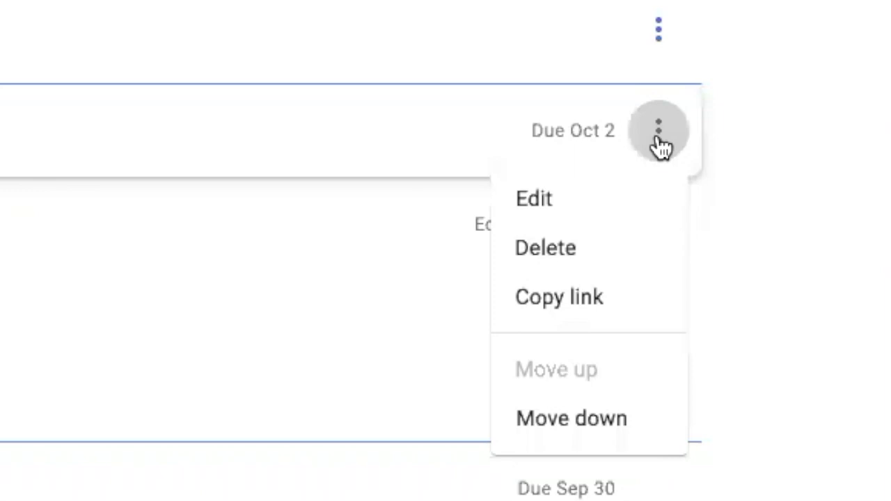
{"action": "left_click", "coordinate": [596, 209]}
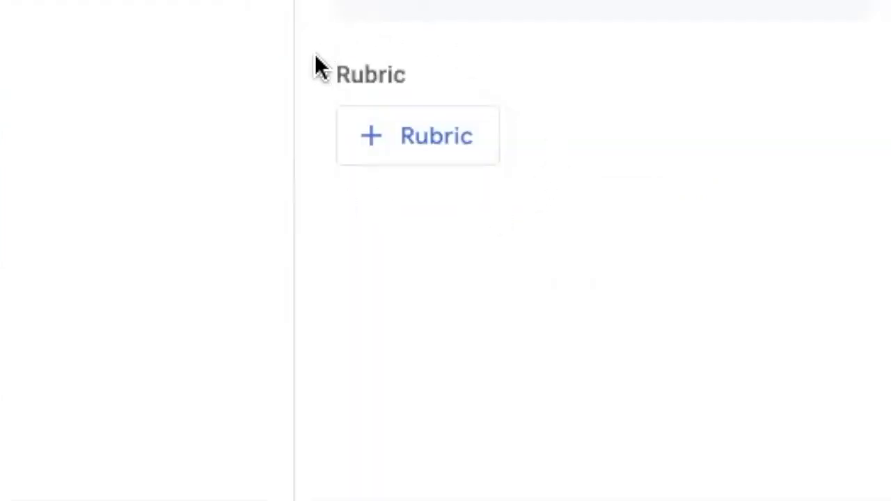
{"action": "left_click", "coordinate": [458, 149]}
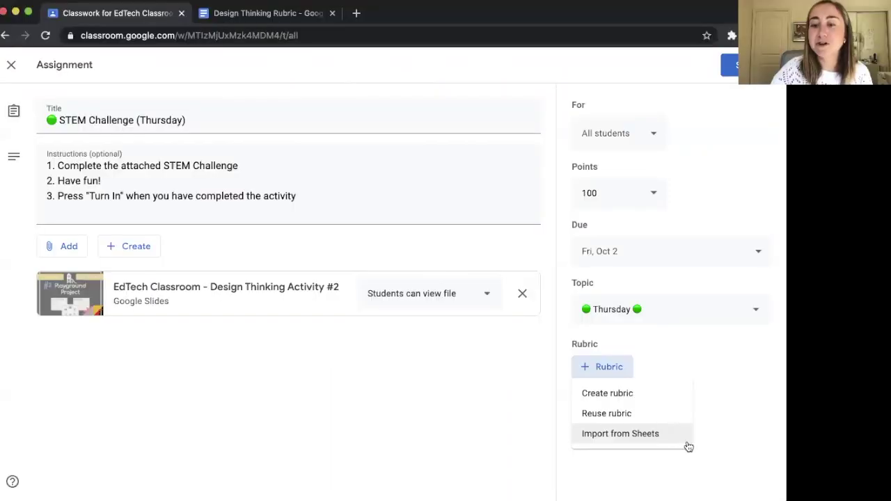
{"action": "left_click", "coordinate": [658, 399]}
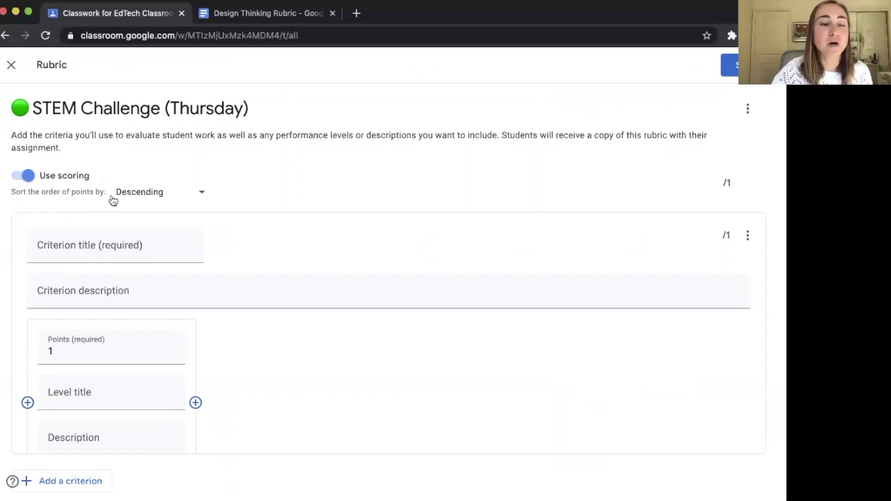
Set the rubric's point sort order to Descending
{"action": "left_click", "coordinate": [140, 198]}
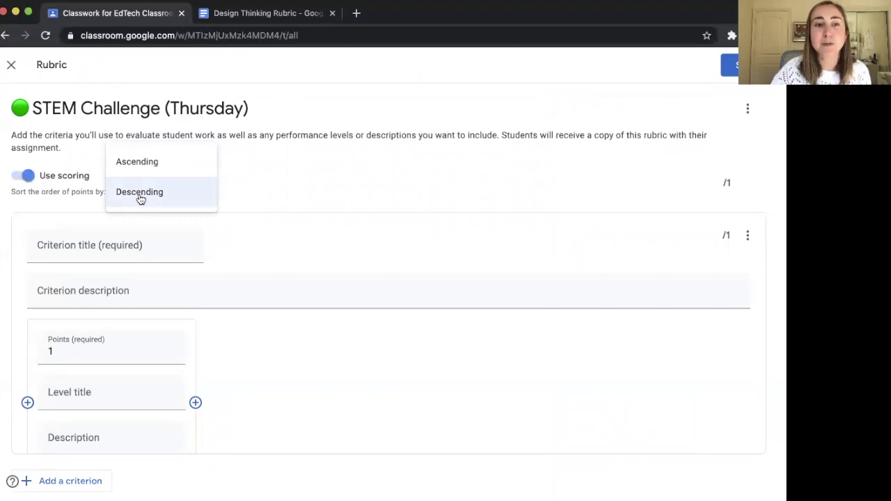
{"action": "left_click", "coordinate": [195, 201]}
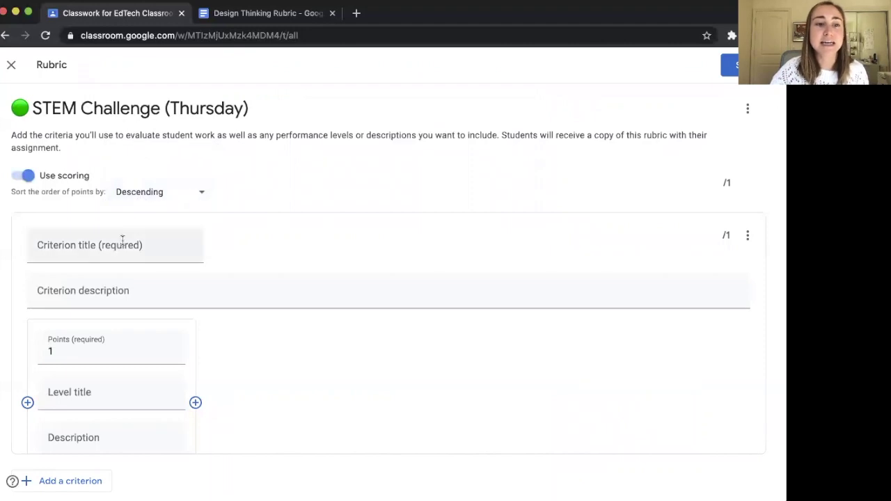
{"action": "scroll", "coordinate": [61, 254], "scroll_direction": "down", "scroll_amount": 2}
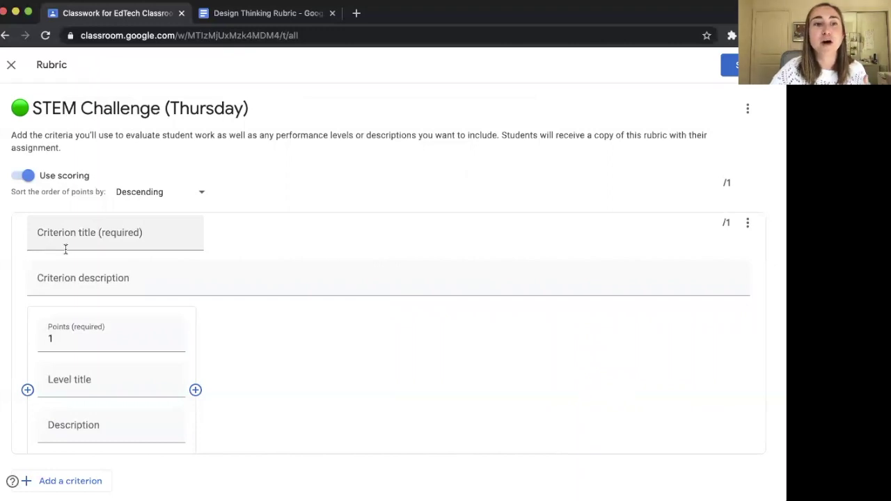
Copy the heading "Empathize and Define" from the Design Thinking Rubric document into the first criterion's title in Google Classroom
{"action": "key", "text": "ctrl+Tab"}
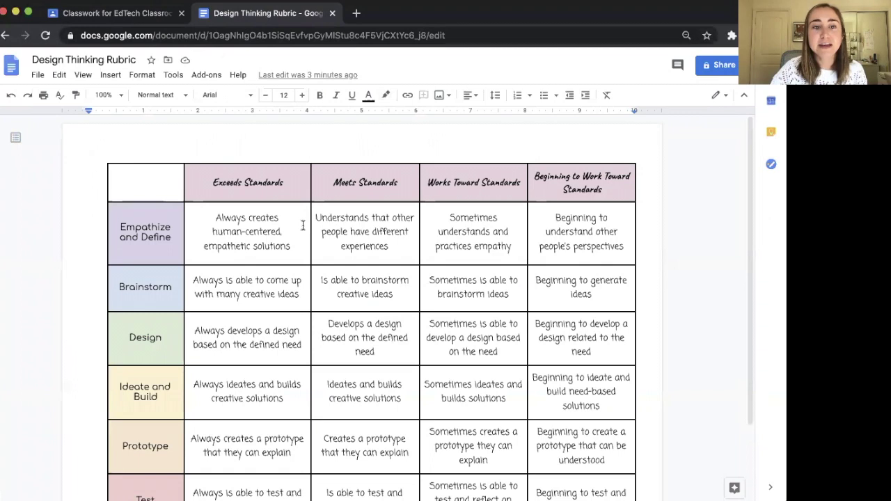
{"action": "left_click", "coordinate": [118, 227]}
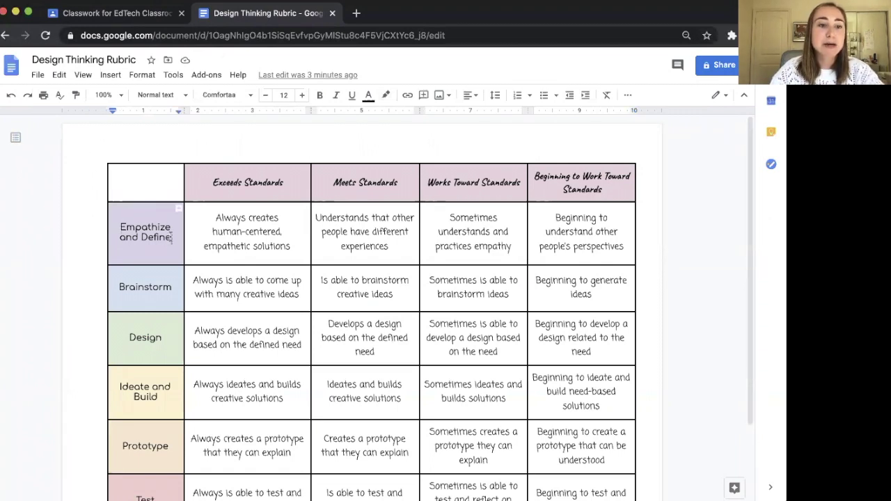
{"action": "left_click_drag", "start_coordinate": [171, 240], "coordinate": [106, 227]}
{"action": "key", "text": "super+c"}
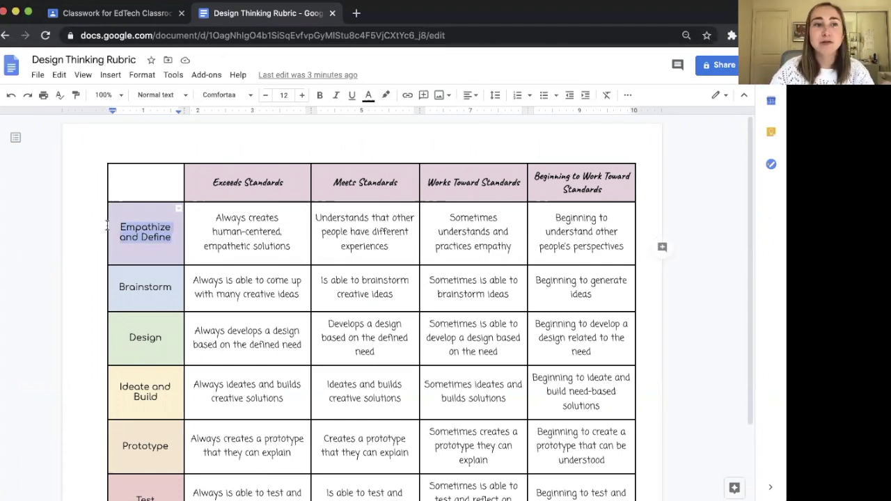
{"action": "left_click", "coordinate": [55, 21]}
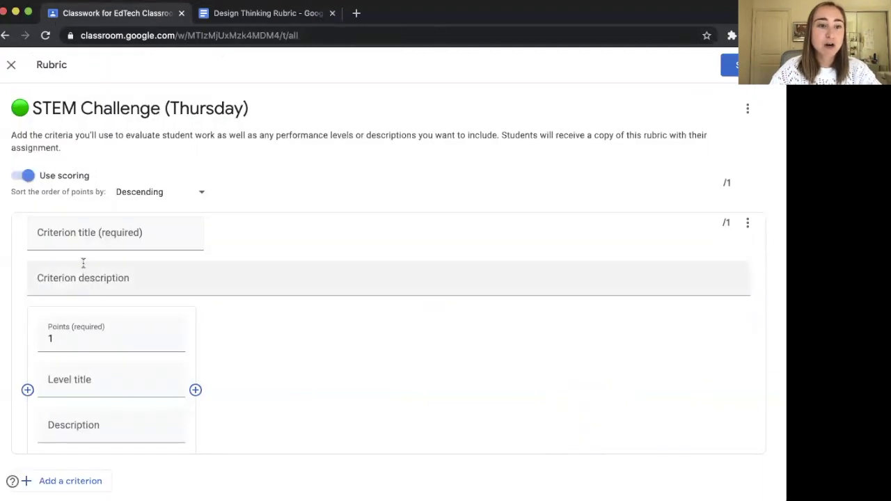
{"action": "left_click", "coordinate": [143, 232]}
{"action": "key", "text": "super+v"}
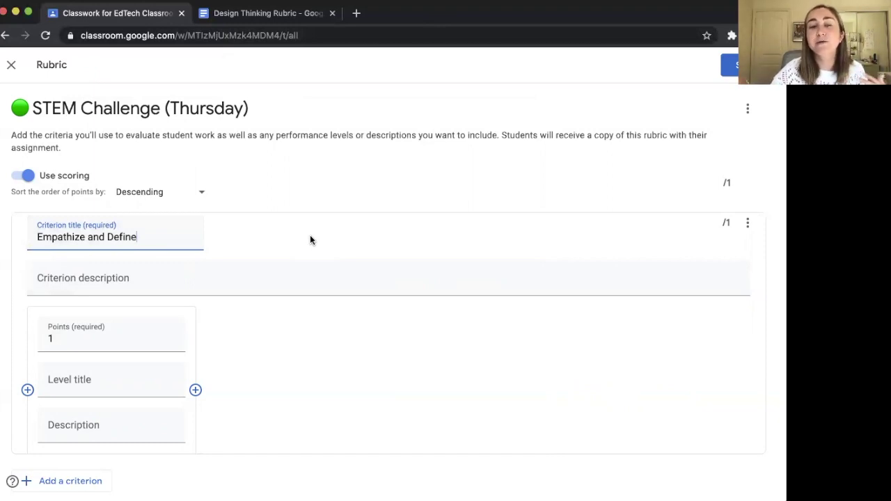
Enter "Empathize and Define Stages of Design Thinking" as the criterion description
{"action": "left_click", "coordinate": [43, 278]}
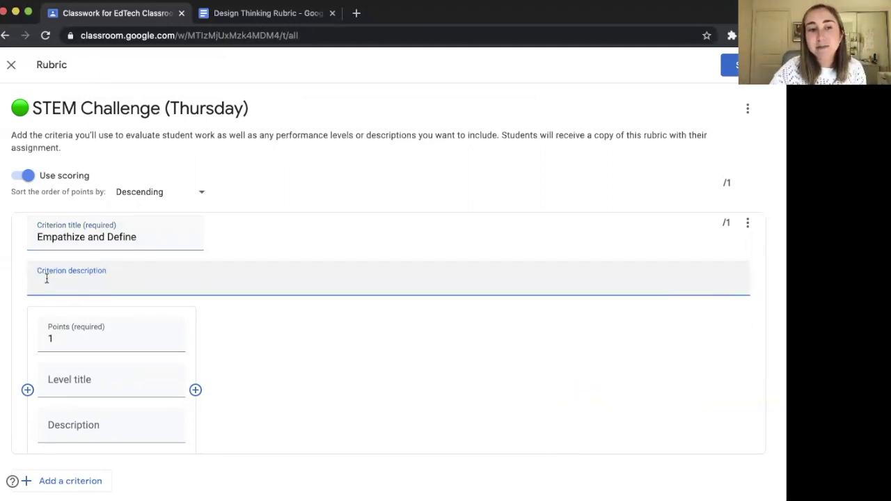
{"action": "type", "text": "Empathize a"}
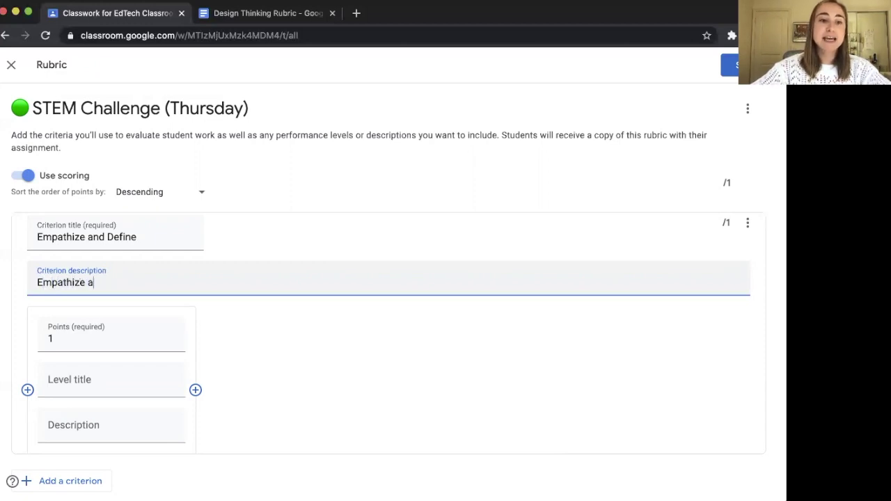
{"action": "type", "text": "nd Define Stages of "}
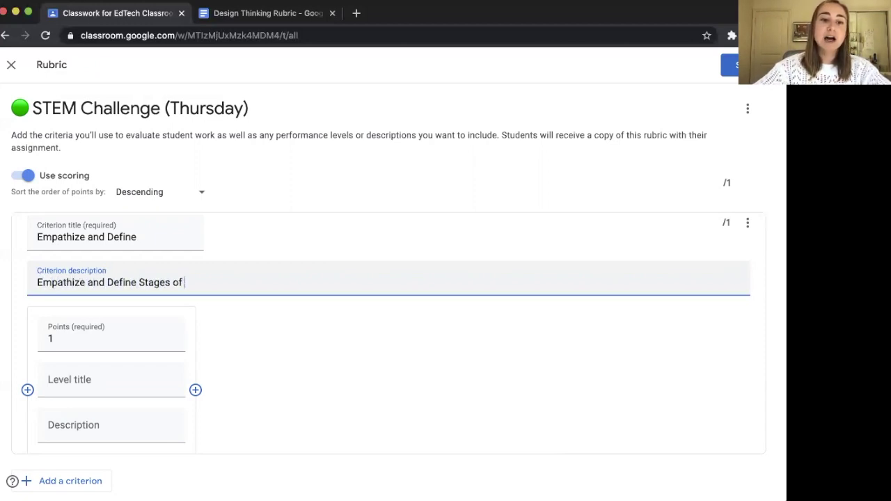
{"action": "type", "text": "Design Thinking"}
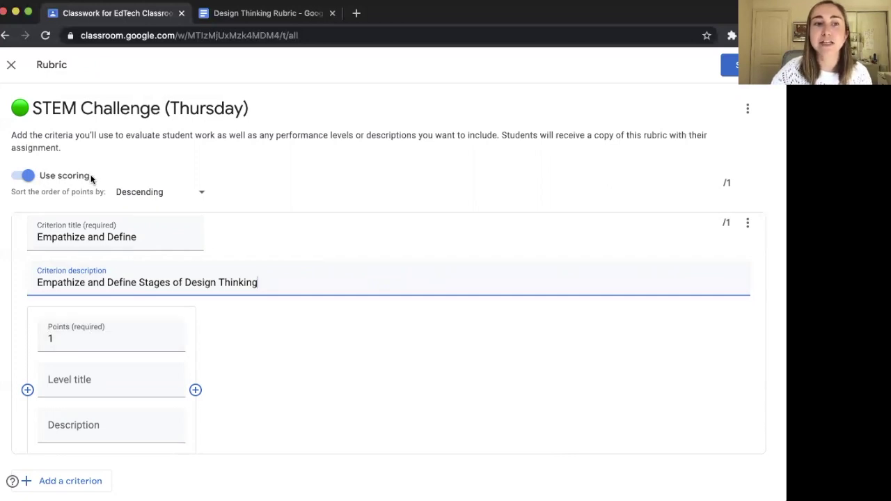
Set the first performance level of the Empathize and Define criterion to 4 points
{"action": "left_click", "coordinate": [60, 341]}
{"action": "key", "text": "BackSpace"}
{"action": "type", "text": "4"}
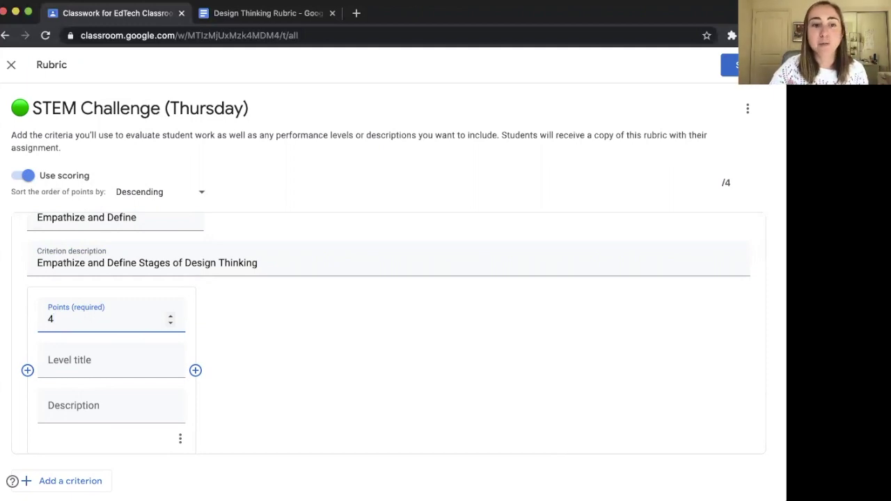
Switch to the Design Thinking Rubric document and copy the Exceeds Standards text of the Empathize and Define row
{"action": "key", "text": "ctrl+Tab"}
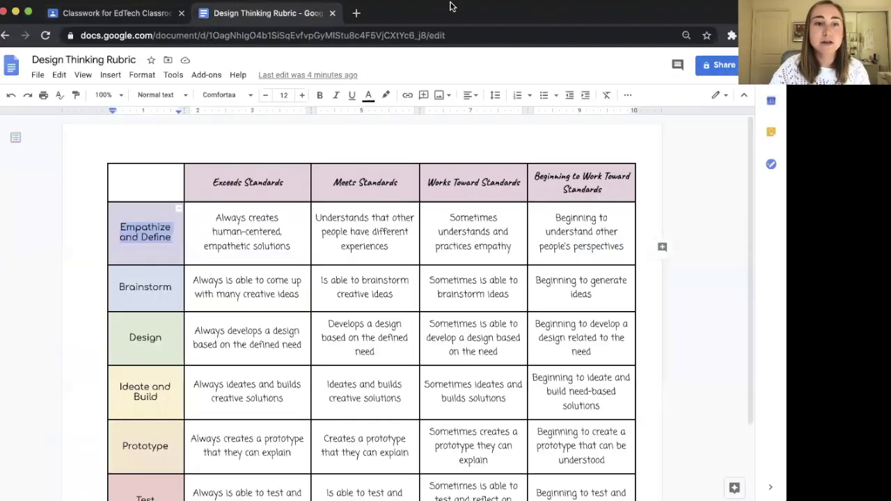
{"action": "left_click", "coordinate": [210, 217]}
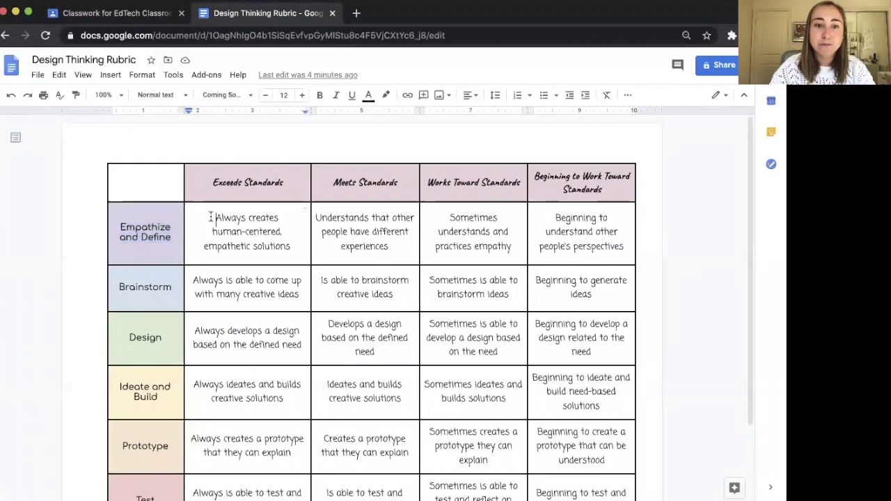
{"action": "triple_click", "coordinate": [297, 245]}
{"action": "key", "text": "ctrl+c"}
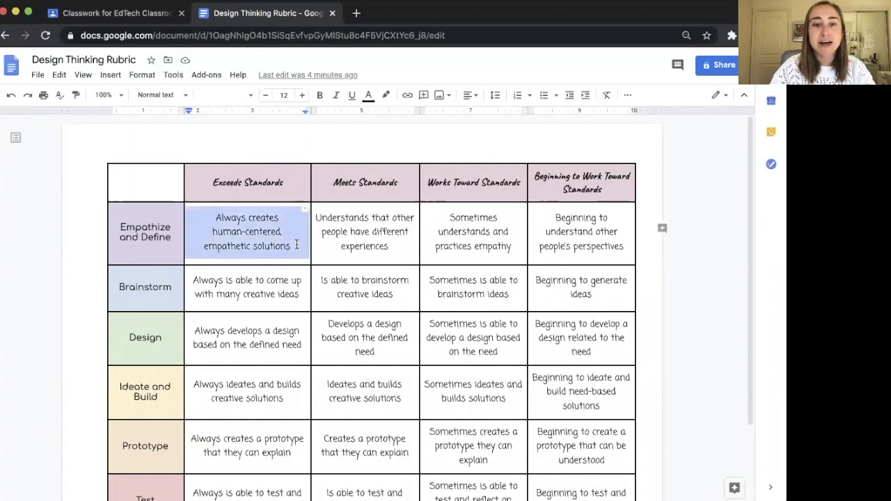
Back in the Google Classroom rubric, title the 4-point level "Exceeds Standards"
{"action": "left_click", "coordinate": [78, 15]}
{"action": "scroll", "coordinate": [109, 292], "scroll_direction": "down", "scroll_amount": 1}
{"action": "left_click", "coordinate": [61, 340]}
{"action": "type", "text": "Exceeds Stan"}
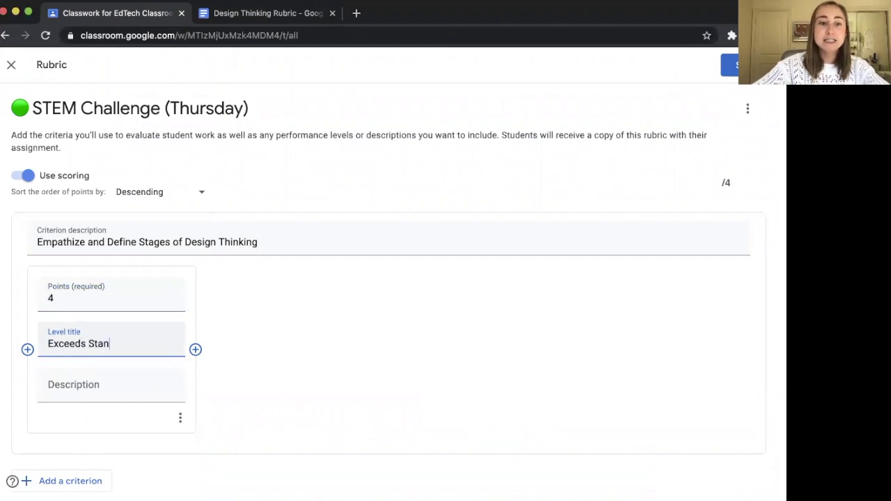
{"action": "type", "text": "dards"}
Paste the copied text as the Exceeds Standards level's description and remove the blank lines before and after it
{"action": "left_click", "coordinate": [61, 385]}
{"action": "key", "text": "ctrl+v"}
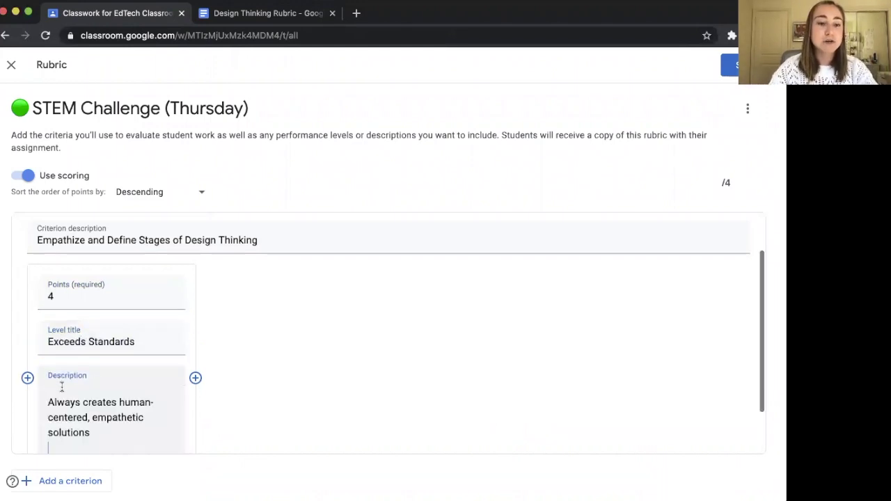
{"action": "key", "text": "BackSpace"}
{"action": "left_click", "coordinate": [48, 403]}
{"action": "key", "text": "BackSpace"}
{"action": "left_click", "coordinate": [215, 416]}
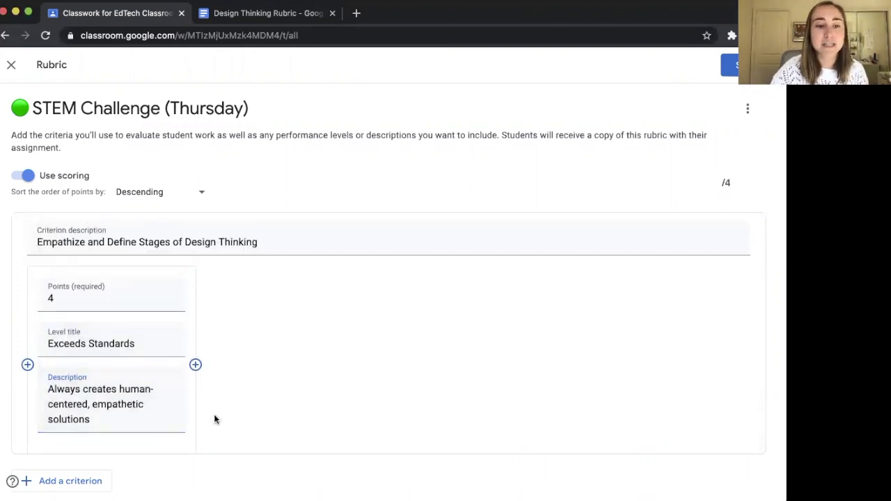
Add a second level after Exceeds Standards with 3 points and the title "Meets Standards"
{"action": "scroll", "coordinate": [215, 417], "scroll_direction": "down", "scroll_amount": 1}
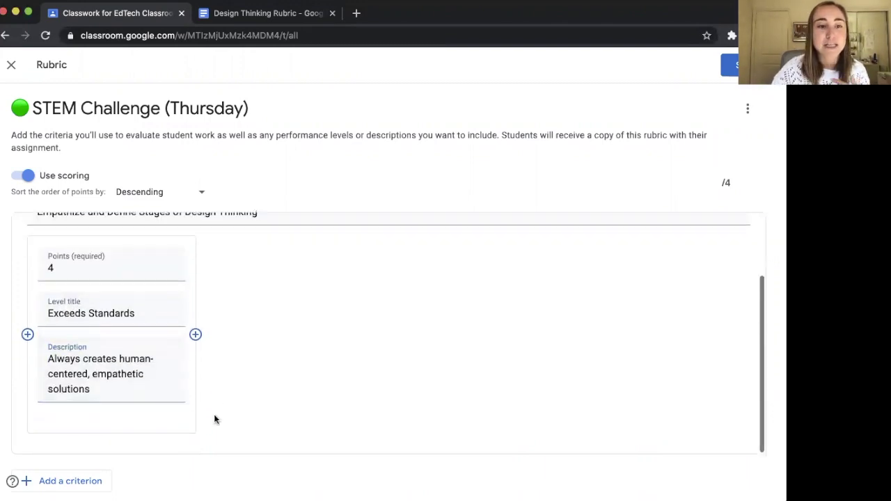
{"action": "left_click", "coordinate": [196, 335]}
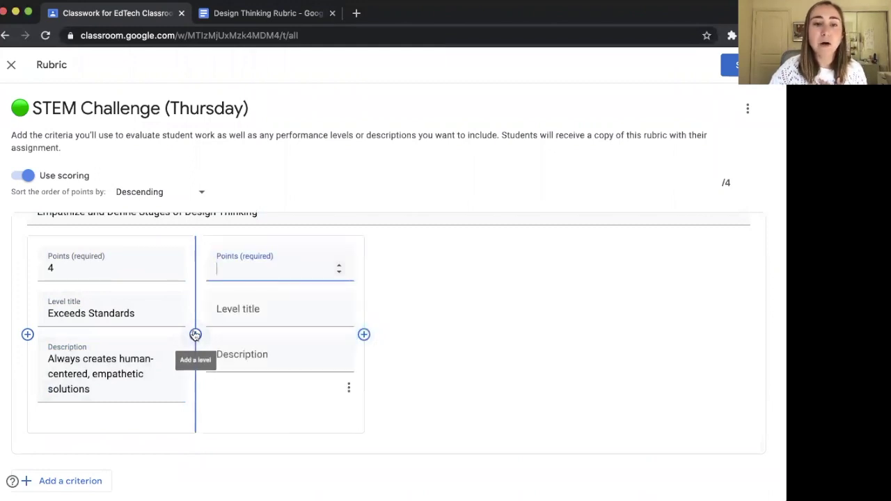
{"action": "type", "text": "3"}
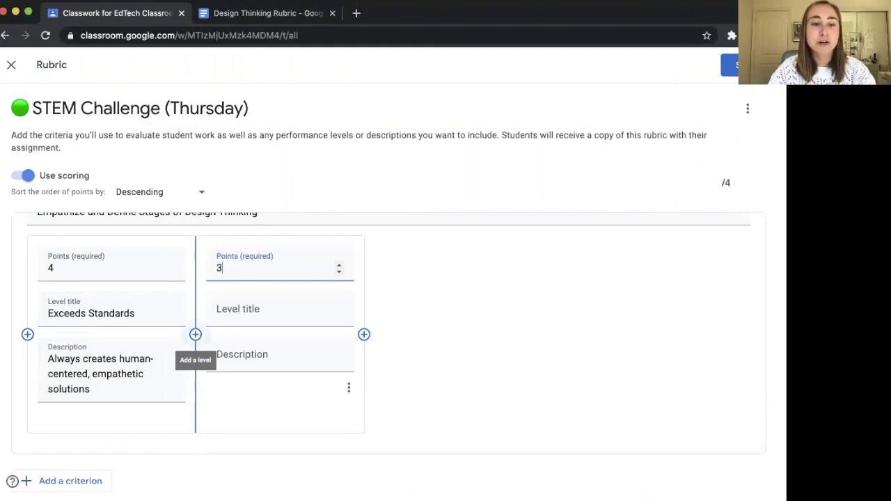
{"action": "left_click", "coordinate": [245, 309]}
{"action": "type", "text": "Me"}
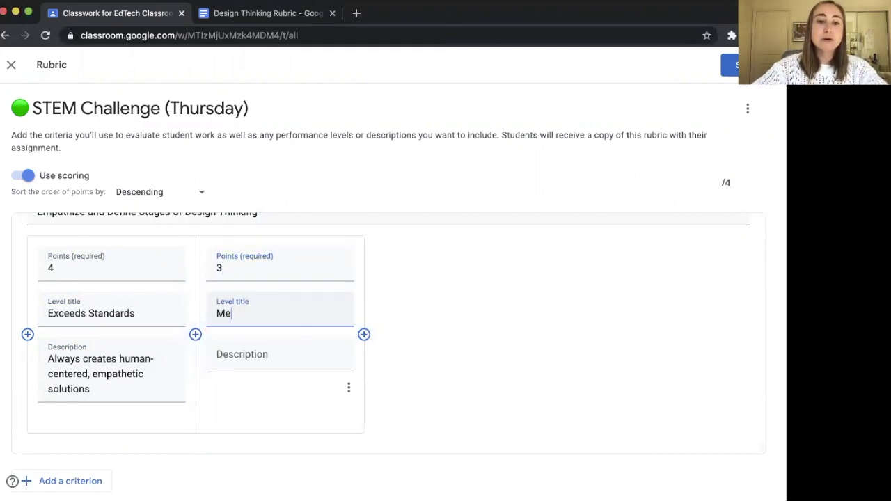
{"action": "type", "text": "ets Standards"}
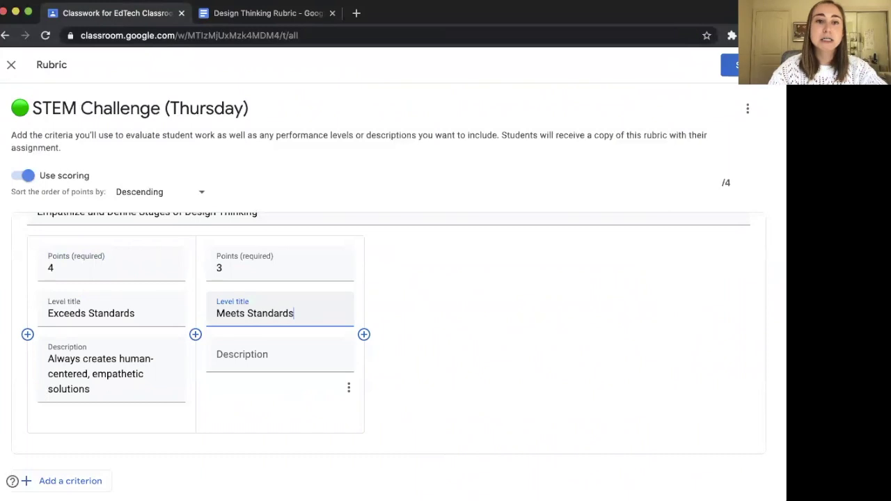
Copy the Empathize and Define row's Meets Standards text from the Design Thinking Rubric document into the 3-point level's description, without blank lines
{"action": "left_click", "coordinate": [273, 14]}
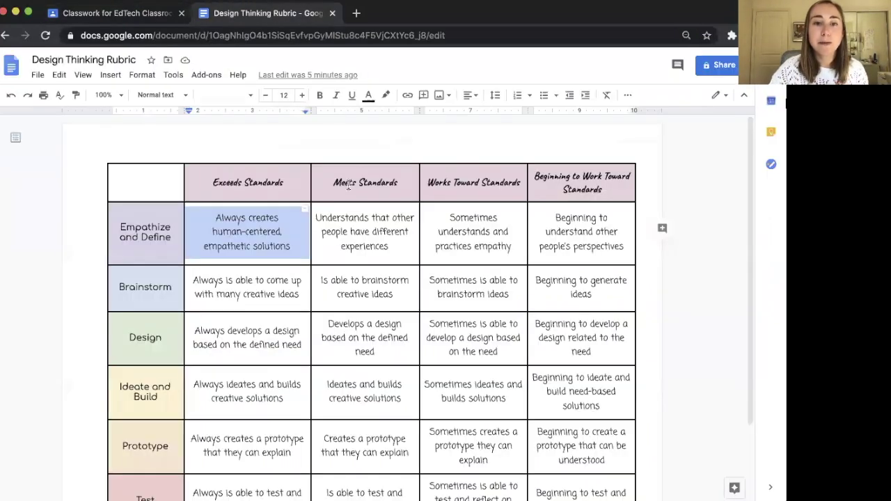
{"action": "left_click_drag", "start_coordinate": [319, 219], "coordinate": [394, 246]}
{"action": "key", "text": "super+c"}
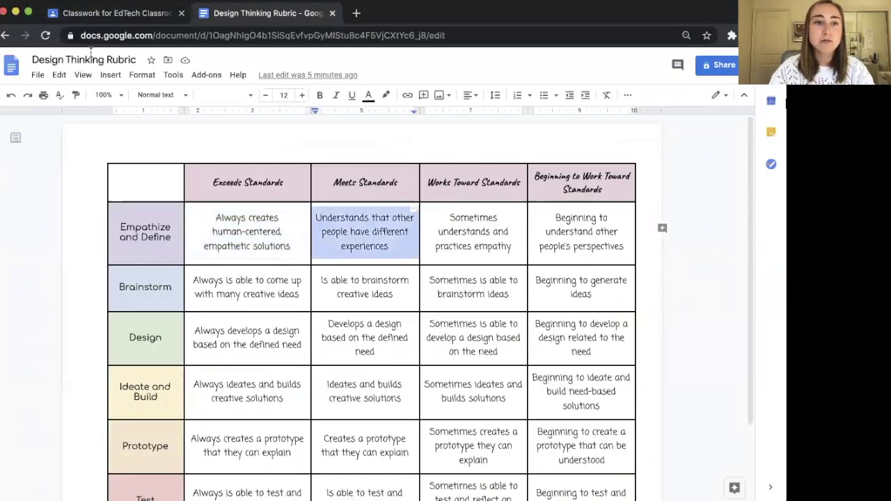
{"action": "left_click", "coordinate": [111, 13]}
{"action": "left_click", "coordinate": [270, 359]}
{"action": "key", "text": "super+v"}
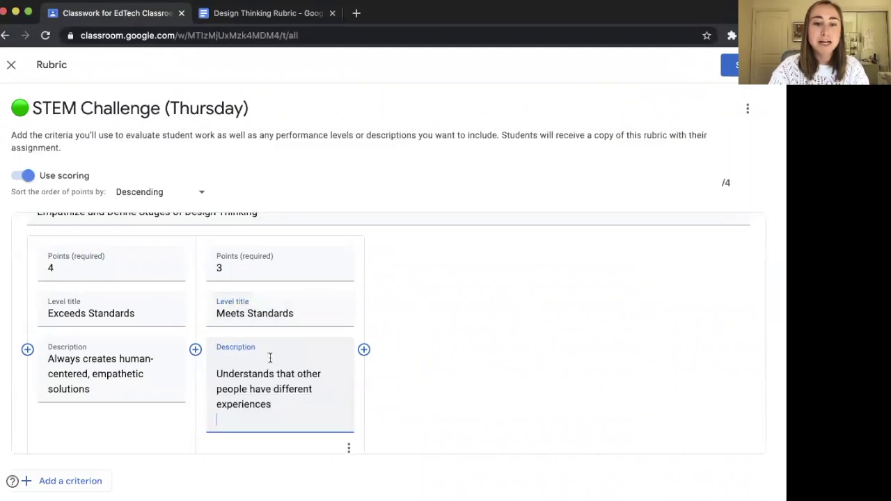
{"action": "key", "text": "BackSpace"}
{"action": "left_click", "coordinate": [215, 374]}
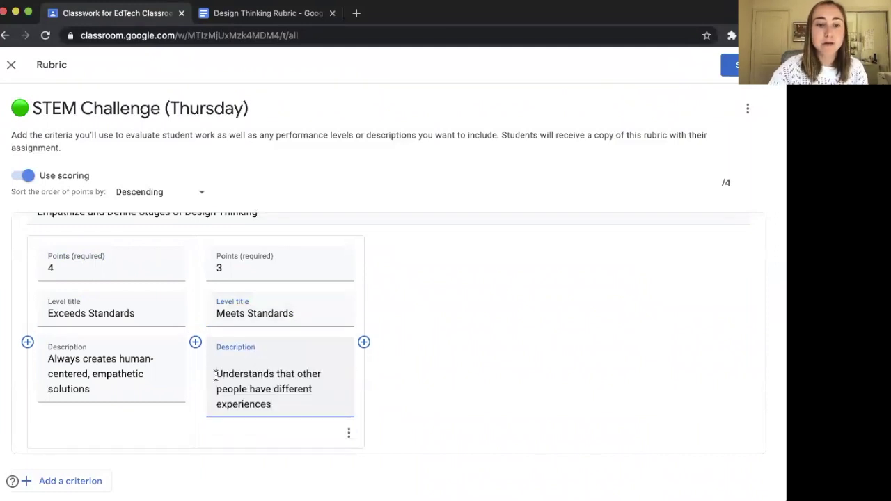
{"action": "key", "text": "BackSpace"}
{"action": "left_click", "coordinate": [376, 382]}
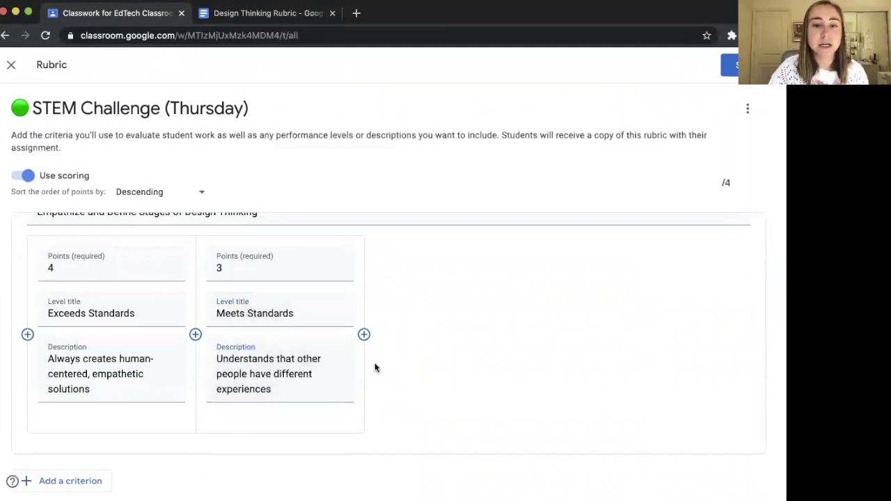
Add a third level with 2 points, the title "Works Towards Standards" and the description "Sometimes understands and practices empathy"
{"action": "left_click", "coordinate": [363, 334]}
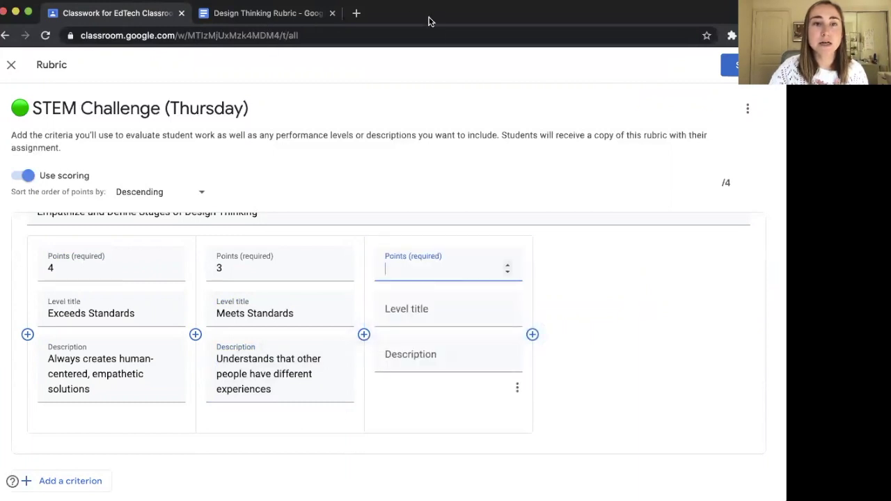
{"action": "left_click", "coordinate": [463, 131]}
{"action": "left_click", "coordinate": [414, 274]}
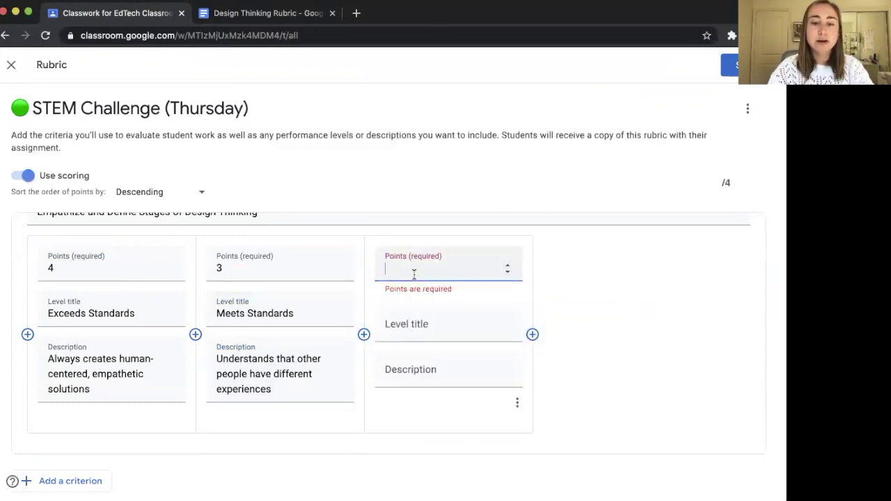
{"action": "type", "text": "2"}
{"action": "left_click", "coordinate": [417, 323]}
{"action": "type", "text": "Wo"}
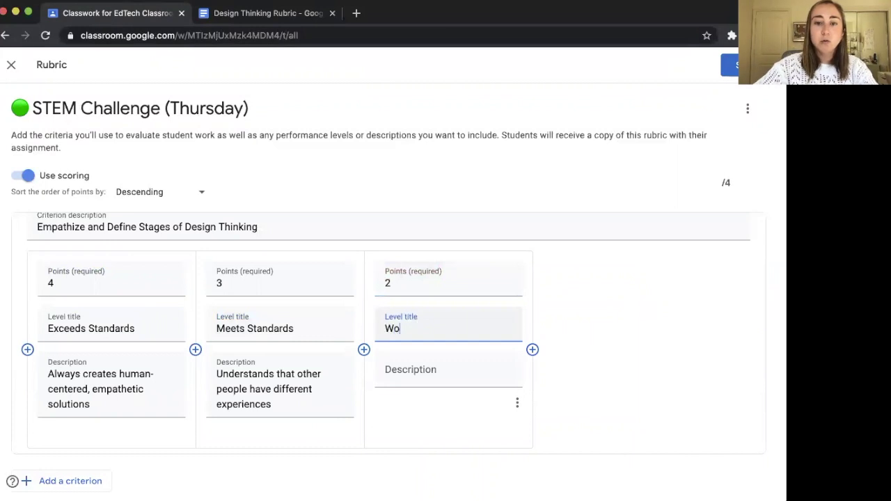
{"action": "type", "text": "rks Towards Standards"}
{"action": "left_click", "coordinate": [415, 372]}
{"action": "type", "text": "Sometimes understands and practices empathy"}
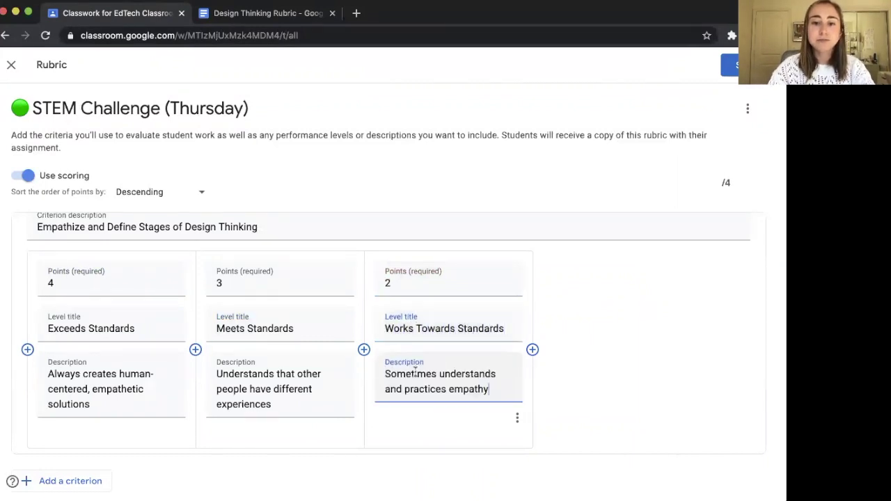
Add a fourth level and copy the Empathize and Define row's "Beginning to Work Toward Standards" text from the Design Thinking Rubric document
{"action": "left_click", "coordinate": [531, 350]}
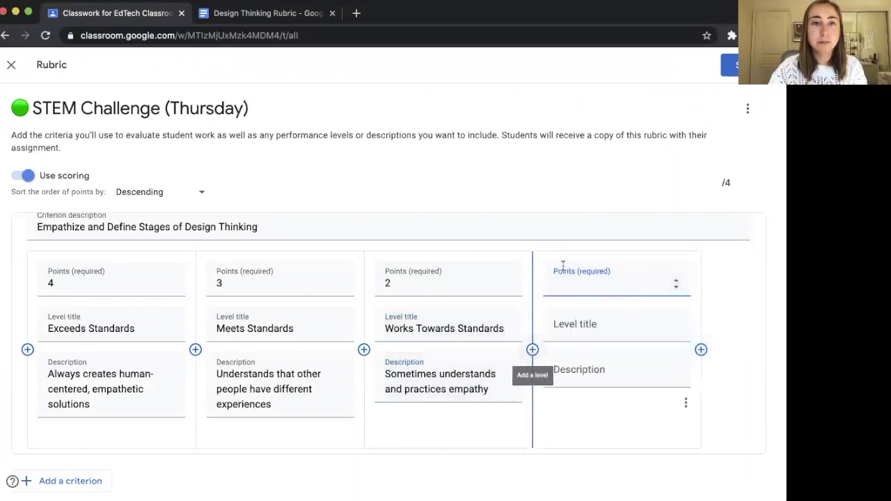
{"action": "key", "text": "ctrl+Tab"}
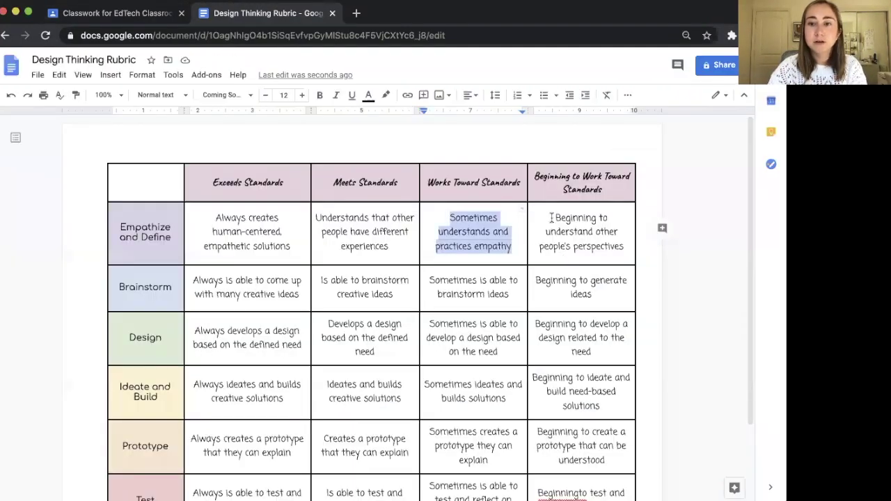
{"action": "left_click", "coordinate": [614, 242]}
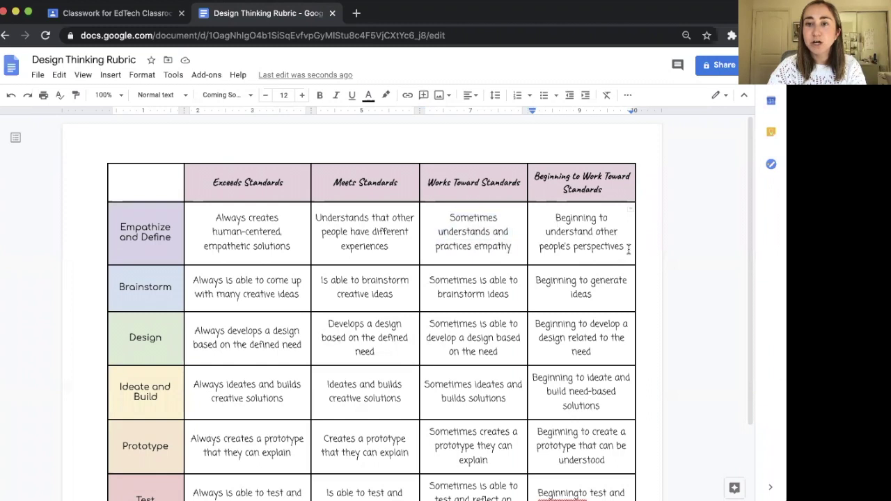
{"action": "triple_click", "coordinate": [625, 245]}
{"action": "key", "text": "ctrl+c"}
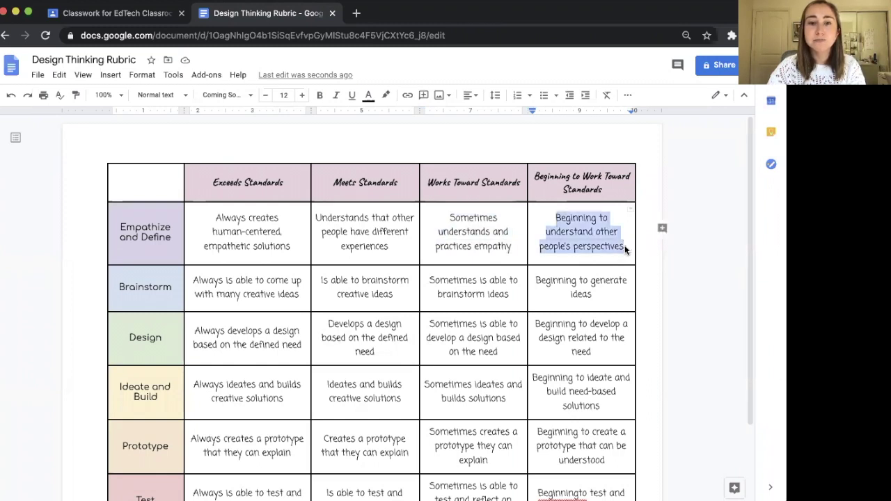
Back in the Google Classroom rubric, give the fourth level 1 point, the title "Beginning to Work Towards Standards" and the copied text as its description
{"action": "key", "text": "ctrl+Tab"}
{"action": "type", "text": "1"}
{"action": "left_click", "coordinate": [577, 337]}
{"action": "type", "text": "Beginning to Work"}
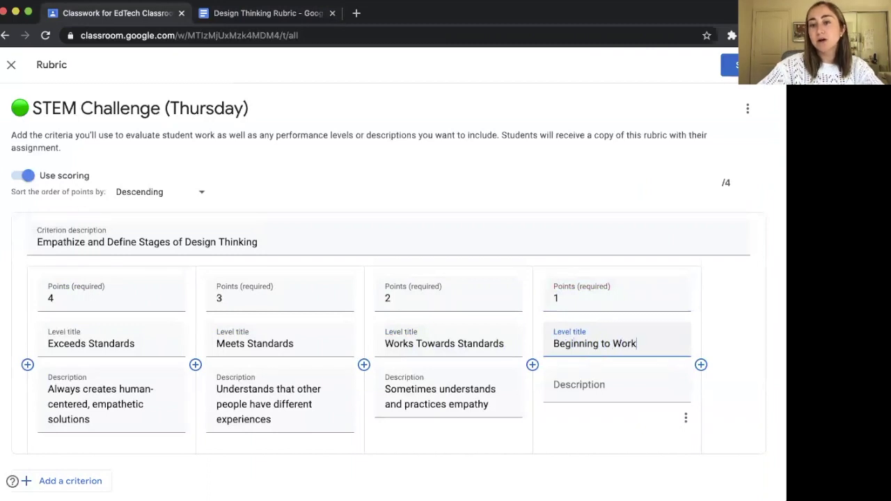
{"action": "type", "text": " Towards Standards"}
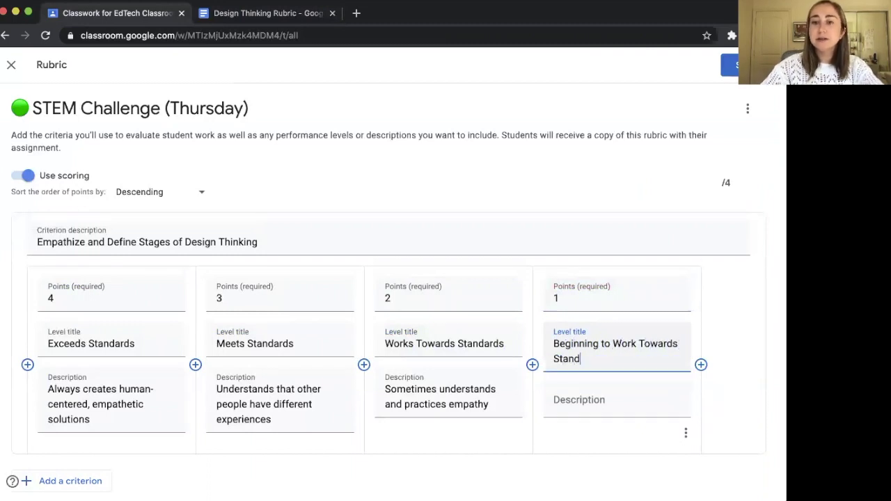
{"action": "left_click", "coordinate": [582, 387]}
{"action": "key", "text": "ctrl+v"}
{"action": "left_click", "coordinate": [746, 391]}
{"action": "scroll", "coordinate": [746, 391], "scroll_direction": "down", "scroll_amount": 1}
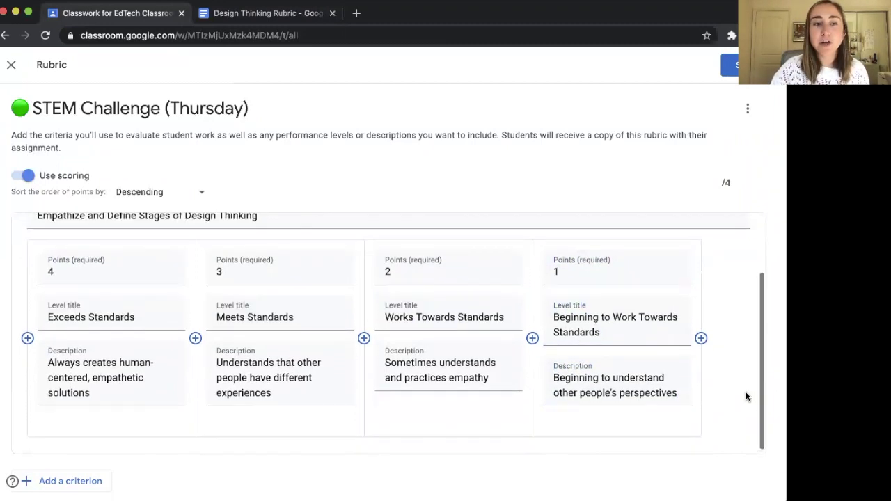
Duplicate the Empathize and Define criterion with all four of its levels
{"action": "scroll", "coordinate": [746, 391], "scroll_direction": "up", "scroll_amount": 1}
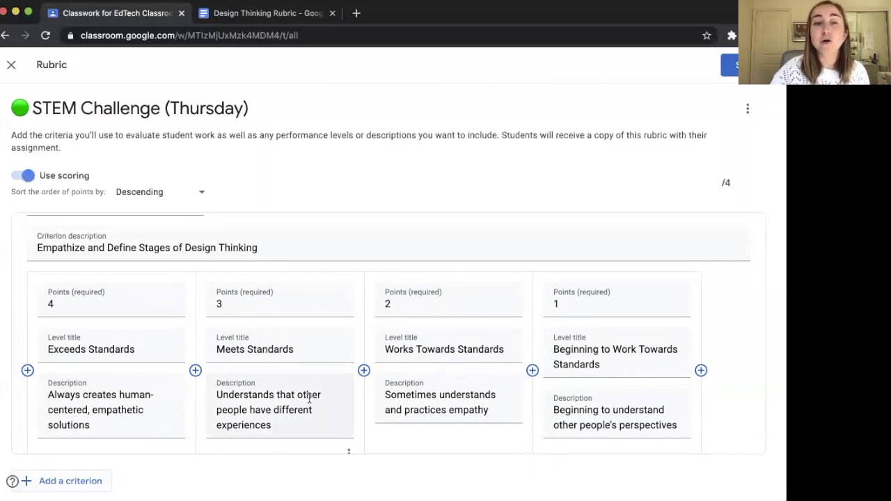
{"action": "scroll", "coordinate": [308, 396], "scroll_direction": "up", "scroll_amount": 1}
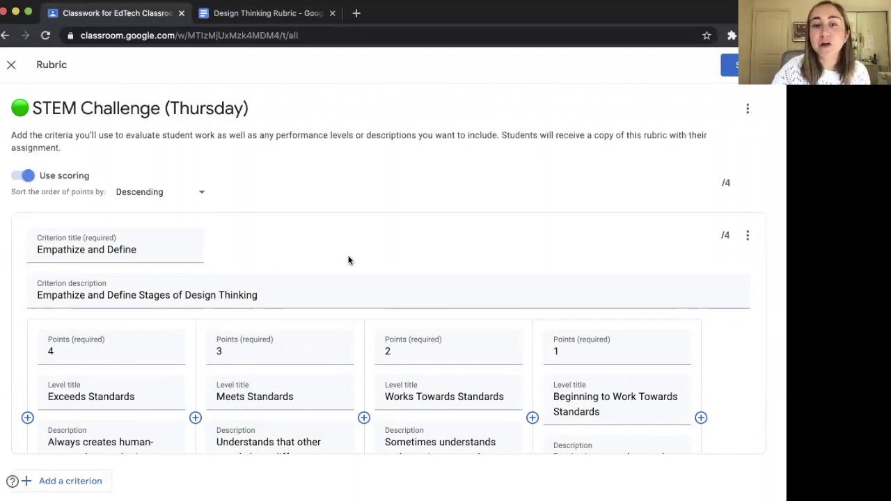
{"action": "left_click", "coordinate": [748, 238]}
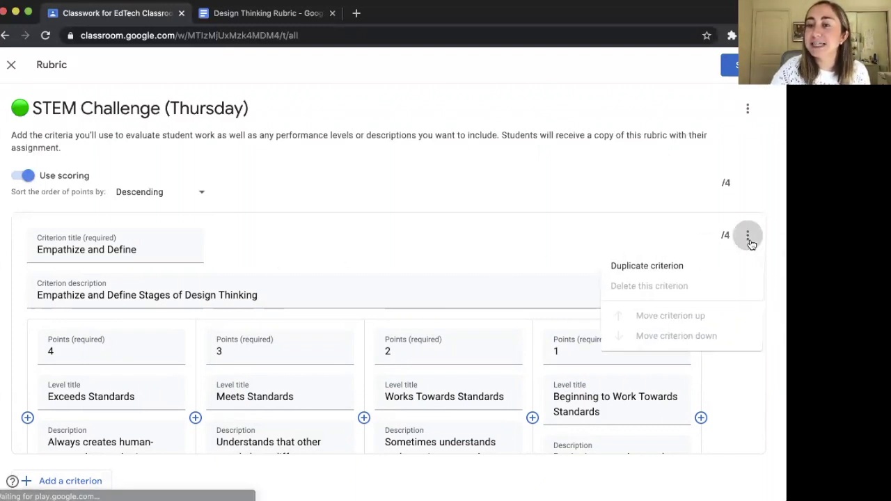
{"action": "left_click", "coordinate": [679, 268]}
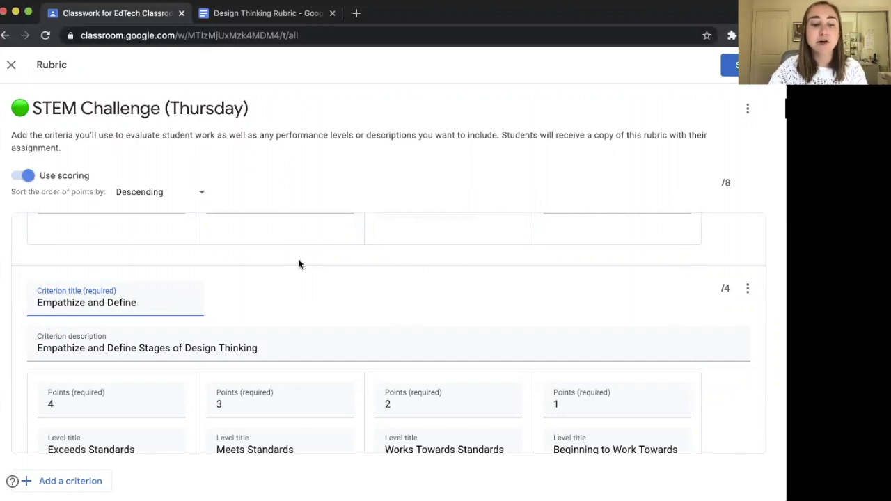
In the Design Thinking Rubric document, copy the Brainstorm row's Exceeds Standards text
{"action": "key", "text": "ctrl+Tab"}
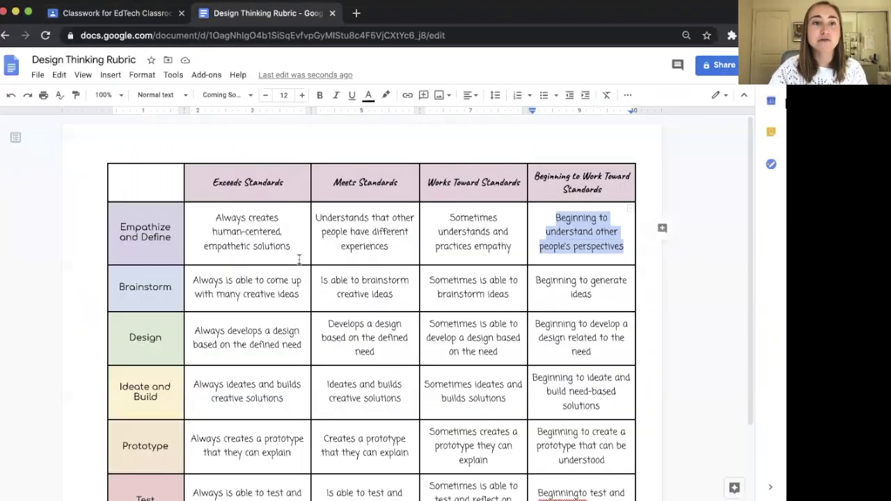
{"action": "left_click", "coordinate": [191, 282]}
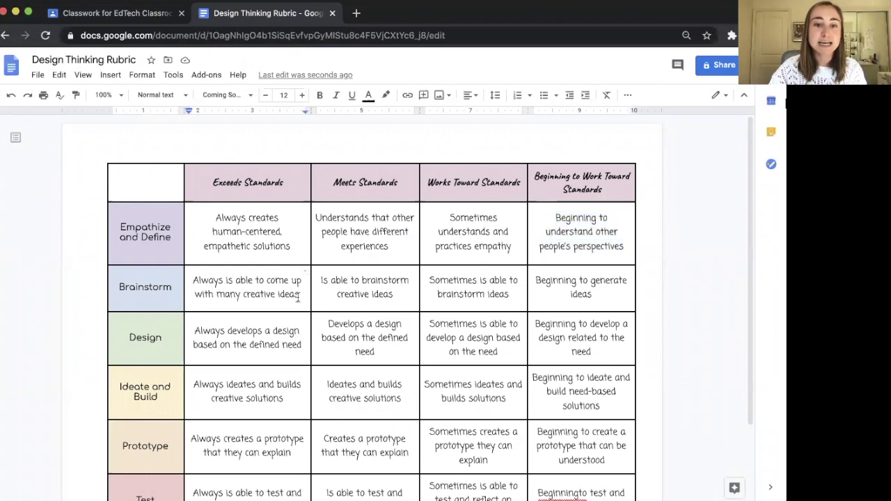
{"action": "left_click", "coordinate": [298, 297], "text": "shift"}
{"action": "key", "text": "ctrl+c"}
Return to the Google Classroom rubric and change the duplicated criterion's title to "Brainstorm"
{"action": "key", "text": "ctrl+shift+Tab"}
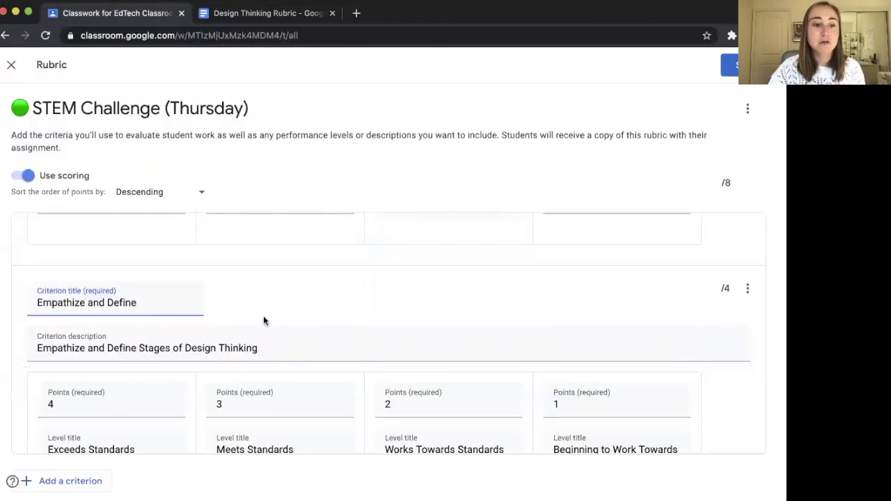
{"action": "scroll", "coordinate": [263, 315], "scroll_direction": "down", "scroll_amount": 2}
{"action": "scroll", "coordinate": [205, 315], "scroll_direction": "up", "scroll_amount": 1}
{"action": "triple_click", "coordinate": [179, 263]}
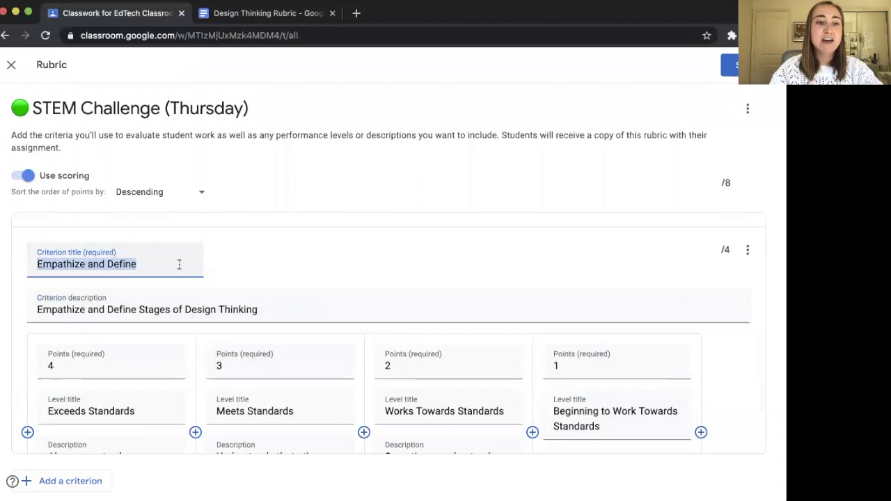
{"action": "type", "text": "Brainstorm"}
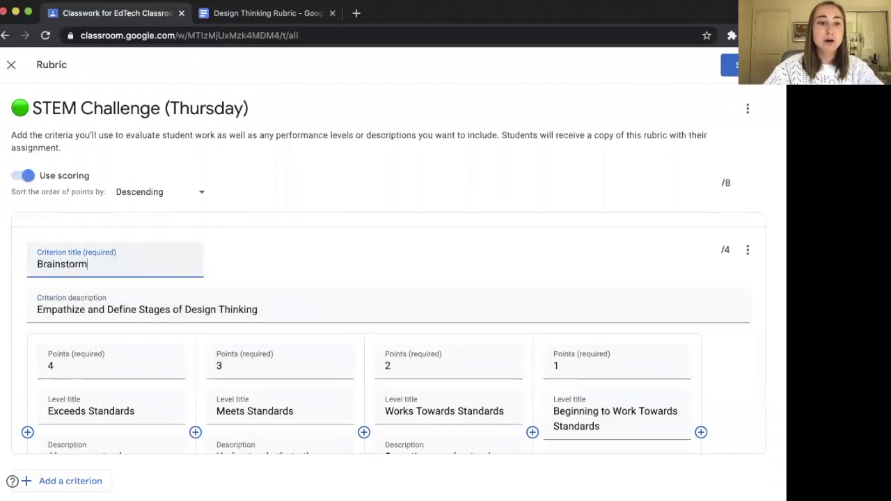
Change the Brainstorm criterion's description to "Brainstorm Stage of Design Thinking"
{"action": "left_click", "coordinate": [37, 309]}
{"action": "left_click", "coordinate": [137, 309], "text": "shift"}
{"action": "type", "text": "Braj"}
{"action": "key", "text": "BackSpace"}
{"action": "type", "text": "instorm"}
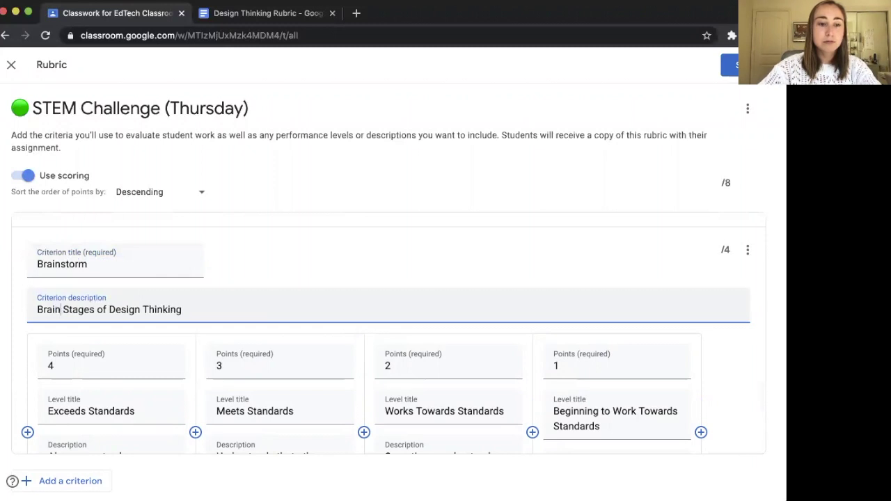
{"action": "left_click", "coordinate": [122, 309]}
{"action": "key", "text": "BackSpace"}
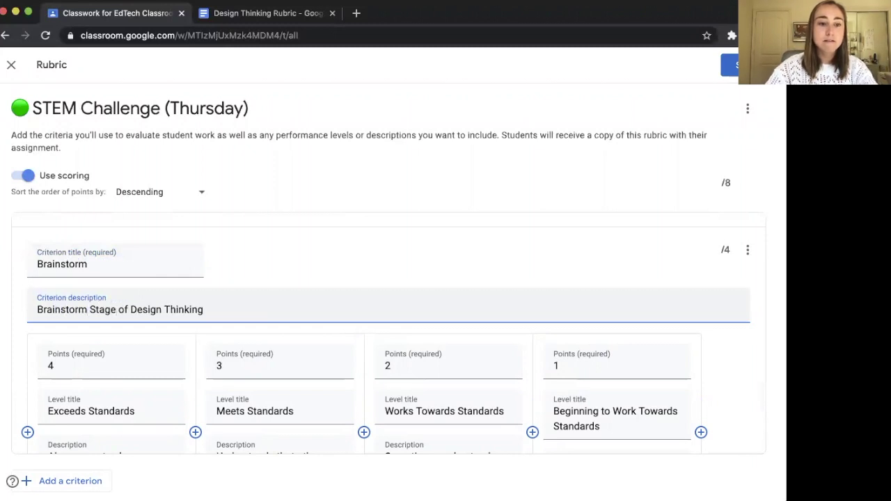
Replace the Brainstorm criterion's Exceeds Standards description with the copied text "Always is able to come up with many creative ideas"
{"action": "scroll", "coordinate": [60, 330], "scroll_direction": "down", "scroll_amount": 1}
{"action": "scroll", "coordinate": [60, 330], "scroll_direction": "down", "scroll_amount": 1}
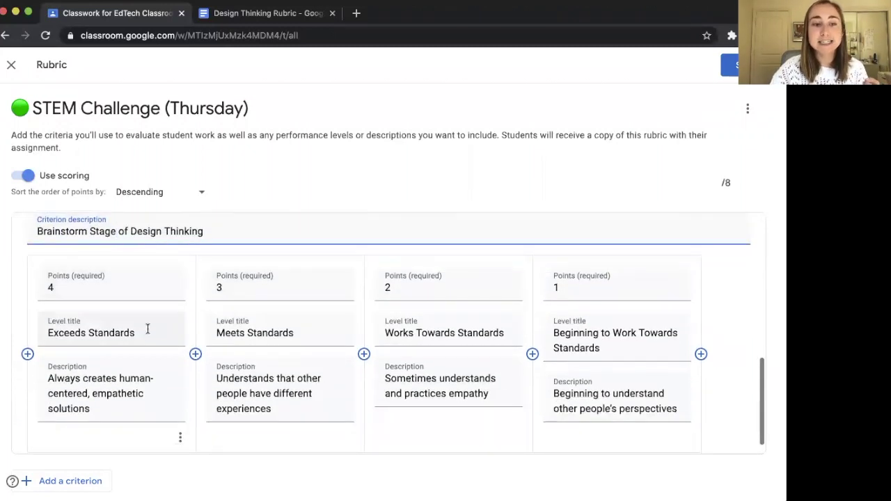
{"action": "left_click_drag", "start_coordinate": [91, 408], "coordinate": [42, 372]}
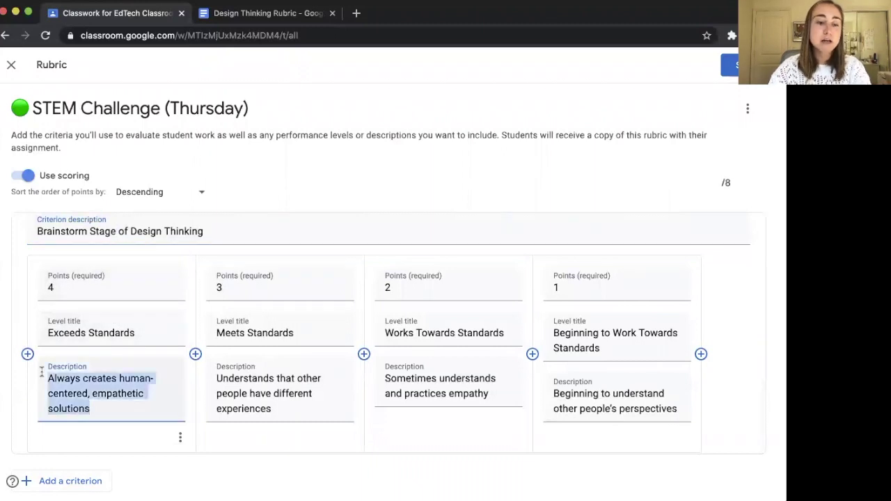
{"action": "key", "text": "ctrl+v"}
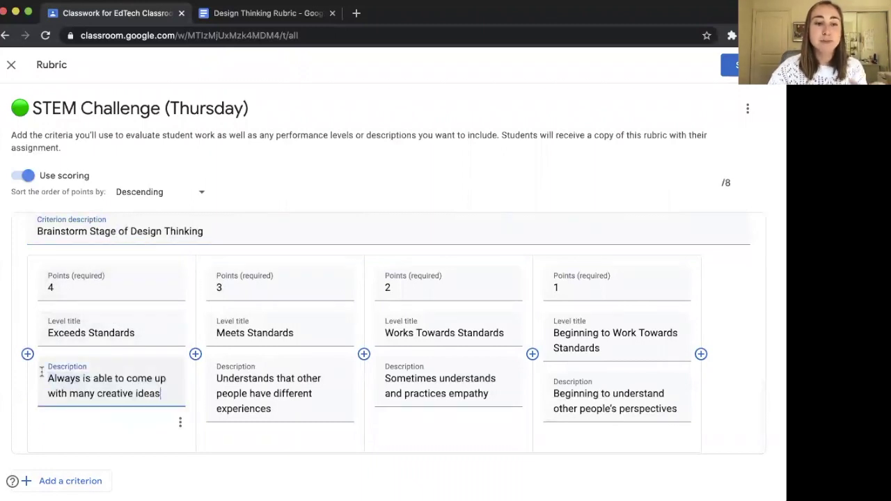
Replace the Brainstorm criterion's Meets Standards description with "Is able to come up with many creative ideas"
{"action": "left_click", "coordinate": [216, 378]}
{"action": "left_click", "coordinate": [289, 410], "text": "shift"}
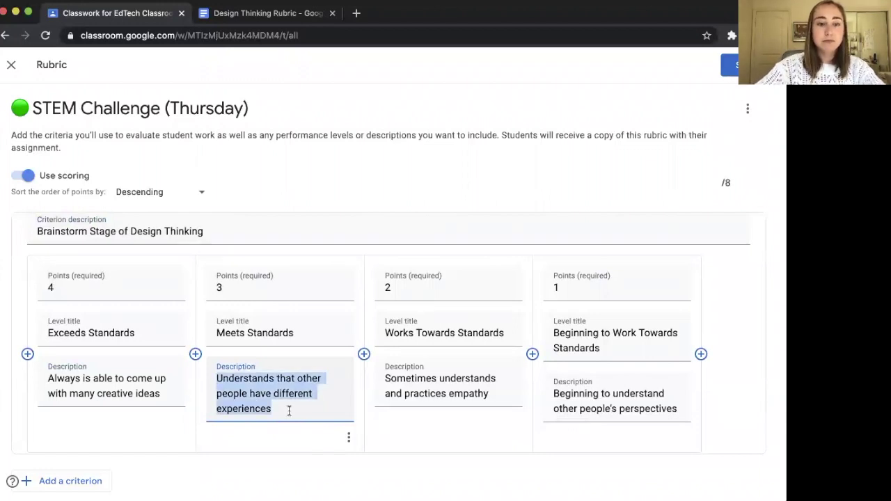
{"action": "type", "text": "Is able to come up "}
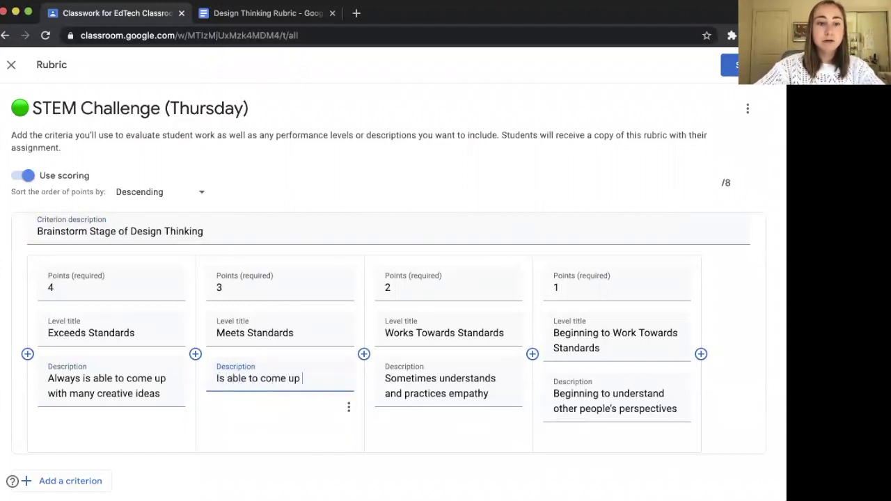
{"action": "type", "text": "with many creative ideas"}
{"action": "key", "text": "ctrl+shift+Left"}
{"action": "double_click", "coordinate": [228, 394]}
Change the Brainstorm criterion's 2-point description to "Is able to come up with some creative ideas" and the 1-point description to "Beginning to brainstorm ideas"
{"action": "triple_click", "coordinate": [440, 386]}
{"action": "type", "text": "Is able to come u"}
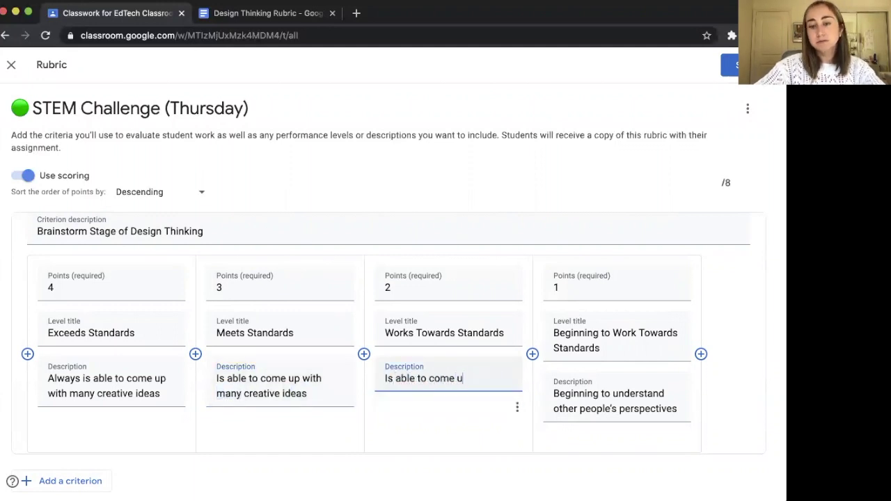
{"action": "type", "text": "p with some creative ideas"}
{"action": "left_click", "coordinate": [602, 394]}
{"action": "triple_click", "coordinate": [603, 394]}
{"action": "type", "text": "Beginning to brainstorm ideas"}
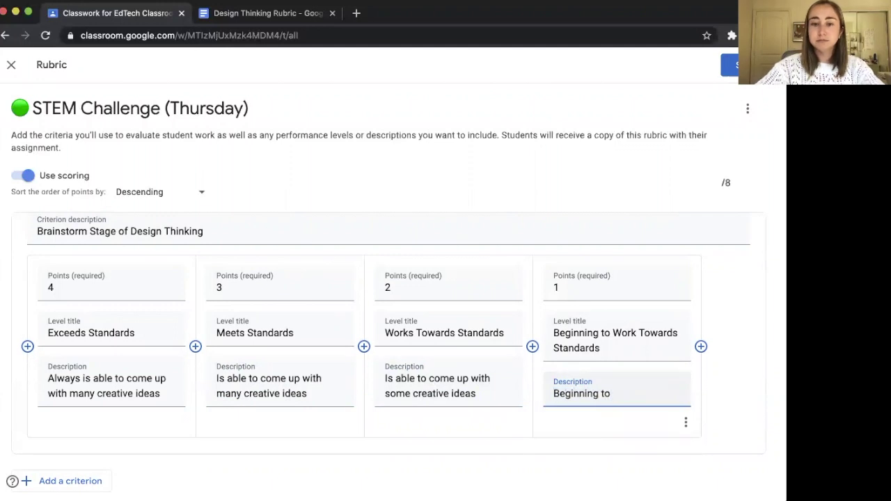
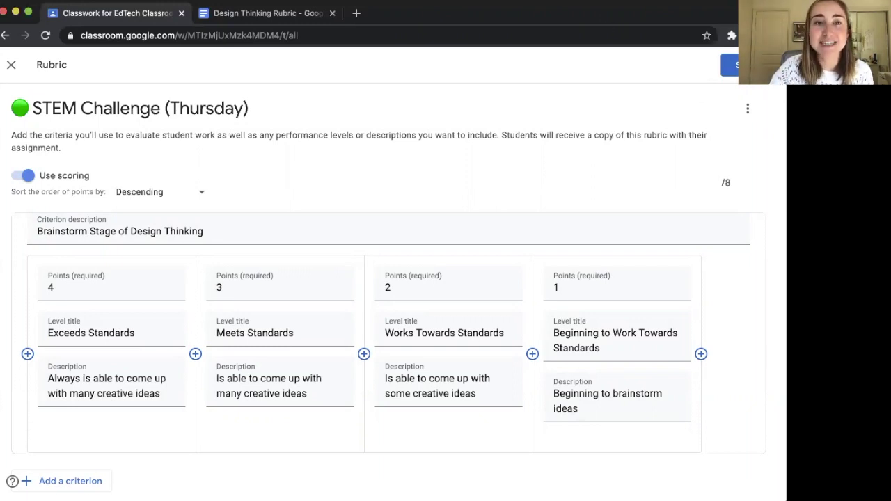
Following the Design Thinking Rubric document, title the third criterion "Design" and describe it as "Design Stage of Design Thinking"
{"action": "left_click", "coordinate": [265, 13]}
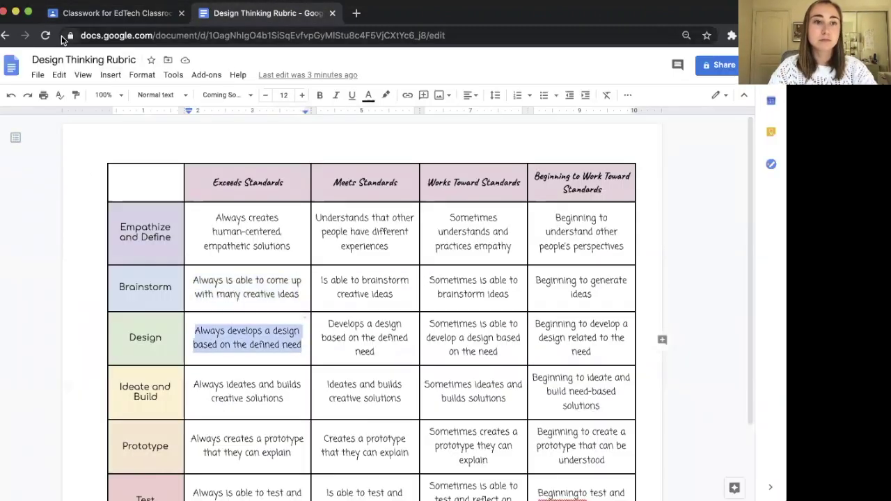
{"action": "left_click", "coordinate": [115, 12]}
{"action": "type", "text": "Design"}
{"action": "left_click", "coordinate": [73, 287]}
{"action": "type", "text": "Design Stage of Design Thinking"}
Set the Design criterion's first level to 4 points, titled "Exceeds Standards", with the description "Always develops a design based on the defined need"
{"action": "left_click", "coordinate": [88, 346]}
{"action": "type", "text": "4"}
{"action": "left_click", "coordinate": [90, 358]}
{"action": "type", "text": "Exceeds Standar"}
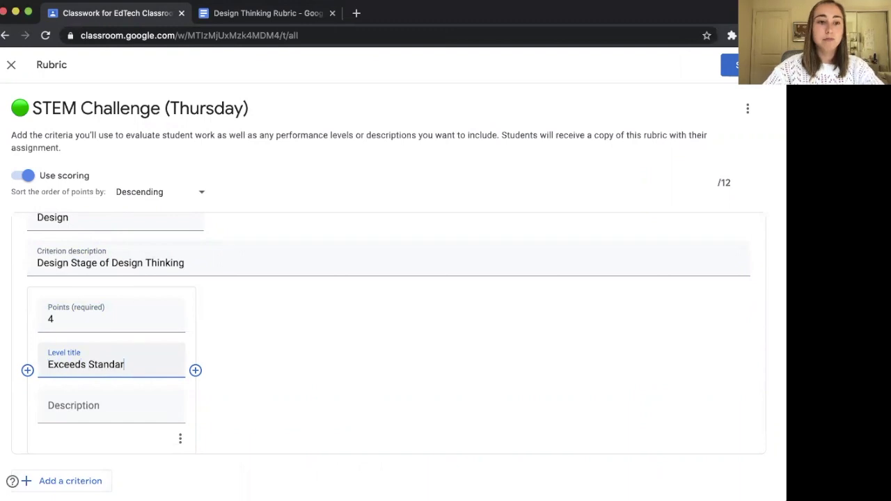
{"action": "type", "text": "ds"}
{"action": "key", "text": "Tab"}
{"action": "type", "text": "Always develops a design based on the defined need"}
Add a 3-point level titled "Meets Standards" to the Design criterion with the description "Develops a design based on the defined need"
{"action": "left_click", "coordinate": [195, 370]}
{"action": "type", "text": "3"}
{"action": "key", "text": "Tab"}
{"action": "type", "text": "Meets Standards"}
{"action": "type", "text": "Always develops a design based on the defined need"}
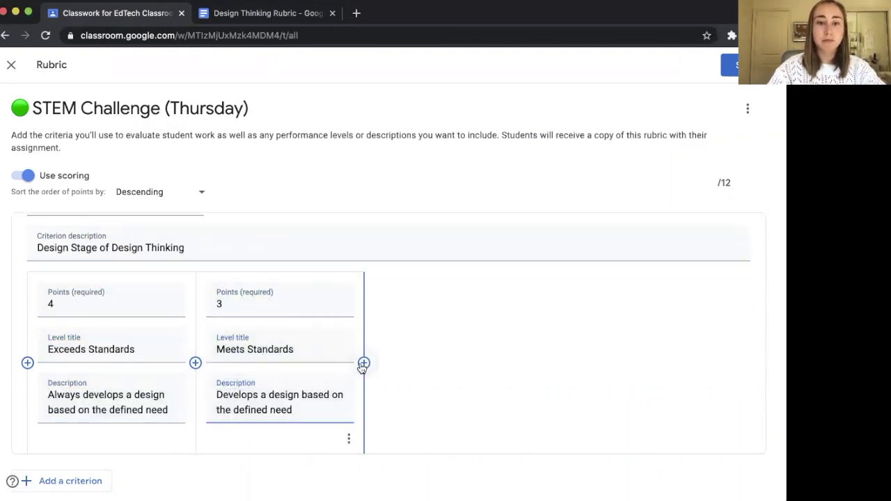
Add a 2-point level titled "Working Towards Standards" to the Design criterion with the description "Sometimes develops a design based on the defined need"
{"action": "left_click", "coordinate": [363, 363]}
{"action": "type", "text": "2"}
{"action": "left_click", "coordinate": [436, 342]}
{"action": "type", "text": "Working Towards Standards"}
{"action": "left_click", "coordinate": [442, 404]}
{"action": "type", "text": "Always develops a design based on the defined need"}
{"action": "double_click", "coordinate": [395, 411]}
{"action": "type", "text": "Sometimes"}
Add a 1-point level titled "Beginning to Work Towards Standards" to the Design criterion with the description "Beginning to develop a design based on the defined need"
{"action": "left_click", "coordinate": [532, 371]}
{"action": "type", "text": "1"}
{"action": "key", "text": "Tab"}
{"action": "type", "text": "Beginning to Work Towards Standards"}
{"action": "left_click", "coordinate": [579, 360]}
{"action": "type", "text": "Always develops a design based on the defined need"}
{"action": "left_click_drag", "start_coordinate": [554, 379], "coordinate": [626, 380]}
{"action": "type", "text": "Beginning to develop"}
Duplicate the Design criterion and title the copy "Ideate and Build", following the matching row in the Design Thinking Rubric document
{"action": "left_click", "coordinate": [745, 232]}
{"action": "left_click", "coordinate": [265, 12]}
{"action": "scroll", "coordinate": [292, 303], "scroll_direction": "down", "scroll_amount": 3}
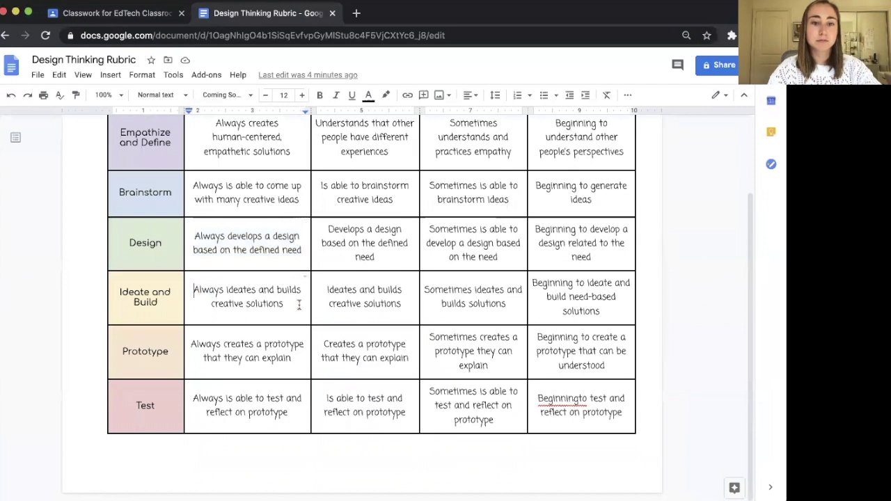
{"action": "left_click", "coordinate": [117, 13]}
{"action": "double_click", "coordinate": [43, 253]}
{"action": "type", "text": "Ideate and Build"}
Change the Ideate and Build criterion's description to "Ideate and Build Stages of Design Thinking"
{"action": "double_click", "coordinate": [52, 298]}
{"action": "type", "text": "Ideate and Build"}
{"action": "left_click", "coordinate": [168, 298]}
{"action": "type", "text": "s"}
Change the Ideate and Build criterion's Exceeds Standards description to "Always ideates and builds creative solutions" and copy that text
{"action": "scroll", "coordinate": [390, 334], "scroll_direction": "down", "scroll_amount": 3}
{"action": "left_click_drag", "start_coordinate": [83, 344], "coordinate": [157, 359]}
{"action": "type", "text": "ideates and builds creative solutions"}
{"action": "key", "text": "ctrl+a"}
{"action": "key", "text": "ctrl+c"}
Paste the copied text over the Ideate and Build criterion's Meets Standards description and edit it to "Ideates and builds creative solutions"
{"action": "triple_click", "coordinate": [278, 352]}
{"action": "key", "text": "ctrl+v"}
{"action": "left_click_drag", "start_coordinate": [216, 343], "coordinate": [253, 343]}
{"action": "type", "text": "I"}
Change the Ideate and Build criterion's Working Towards Standards description to "Sometimes ideates and builds creative solutions", reusing the copied text
{"action": "left_click_drag", "start_coordinate": [445, 390], "coordinate": [427, 358]}
{"action": "key", "text": "ctrl+v"}
{"action": "double_click", "coordinate": [449, 359]}
{"action": "key", "text": "BackSpace"}
Change the Ideate and Build criterion's 1-point description to "Beginning to ideate and build creative solutions", reusing the copied text
{"action": "left_click_drag", "start_coordinate": [608, 359], "coordinate": [613, 389]}
{"action": "key", "text": "ctrl+v"}
{"action": "left_click", "coordinate": [646, 374]}
{"action": "key", "text": "BackSpace"}
{"action": "left_click", "coordinate": [584, 390]}
{"action": "key", "text": "BackSpace"}
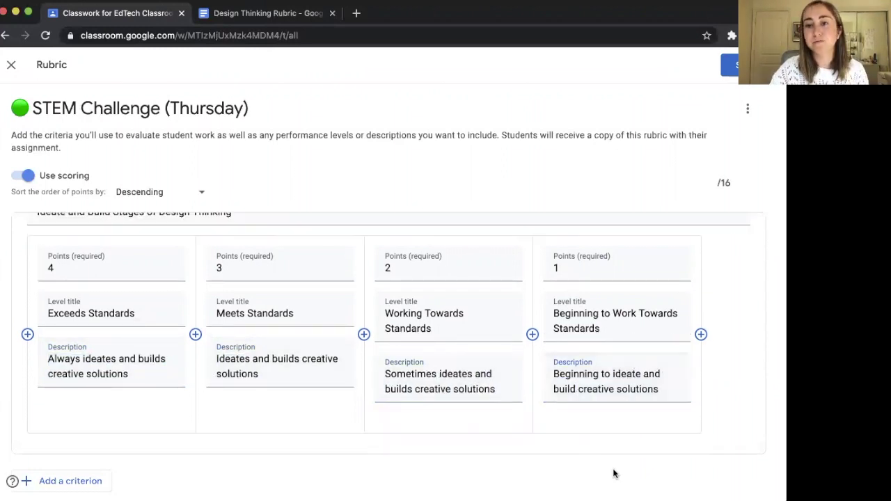
Copy the Prototype row's "Always creates a prototype that they can explain" text from the Design Thinking Rubric document and return to the rubric editor
{"action": "scroll", "coordinate": [748, 235], "scroll_direction": "up", "scroll_amount": 2}
{"action": "key", "text": "ctrl+Tab"}
{"action": "triple_click", "coordinate": [296, 362]}
{"action": "key", "text": "ctrl+c"}
{"action": "key", "text": "ctrl+shift+Tab"}
Title the next criterion "Prototype" and change its description to "Prototype Stage of Design Thinking"
{"action": "scroll", "coordinate": [83, 241], "scroll_direction": "down", "scroll_amount": 1}
{"action": "triple_click", "coordinate": [59, 224]}
{"action": "type", "text": "Prototype"}
{"action": "left_click_drag", "start_coordinate": [42, 269], "coordinate": [127, 268]}
{"action": "type", "text": "Prototype Stage"}
Set Prototype's Exceeds Standards description to "Always creates a prototype that they can explain" and Meets Standards to "Creates a prototype that they can explain"
{"action": "triple_click", "coordinate": [96, 417]}
{"action": "key", "text": "ctrl+v"}
{"action": "triple_click", "coordinate": [279, 387]}
{"action": "key", "text": "ctrl+v"}
Set Prototype's 2-point description to "Sometimes creates a prototype that they can explain" and the 1-point one to "Beginning to create a prototype that they can explain"
{"action": "left_click_drag", "start_coordinate": [437, 395], "coordinate": [496, 410]}
{"action": "key", "text": "ctrl+v"}
{"action": "double_click", "coordinate": [477, 395]}
{"action": "key", "text": "BackSpace"}
{"action": "scroll", "coordinate": [647, 405], "scroll_direction": "down", "scroll_amount": 1}
{"action": "left_click_drag", "start_coordinate": [648, 407], "coordinate": [638, 381]}
{"action": "key", "text": "ctrl+v"}
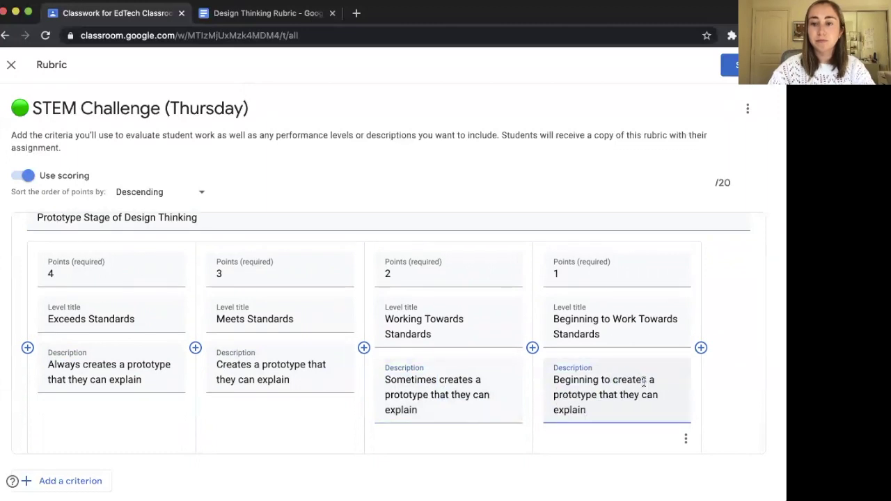
Copy the Test row's "Always is able to test and reflect on prototype" text from the Design Thinking Rubric document and return to the rubric editor
{"action": "scroll", "coordinate": [759, 230], "scroll_direction": "up", "scroll_amount": 2}
{"action": "key", "text": "ctrl+Tab"}
{"action": "left_click_drag", "start_coordinate": [193, 398], "coordinate": [285, 412]}
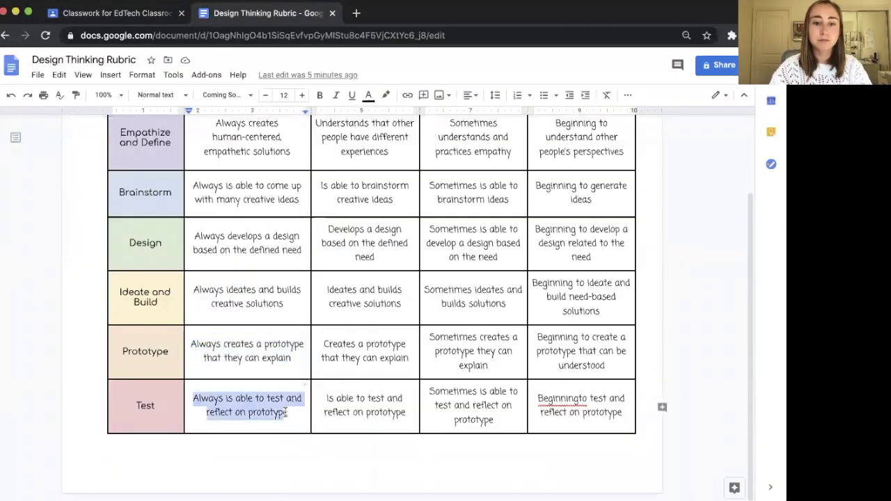
{"action": "key", "text": "ctrl+c"}
{"action": "key", "text": "ctrl+shift+Tab"}
Title the last criterion "Test" and change its description to "Test Stage of Design Thinking"
{"action": "double_click", "coordinate": [56, 234]}
{"action": "type", "text": "Test"}
{"action": "double_click", "coordinate": [63, 283]}
{"action": "type", "text": "T"}
Set Test's Exceeds Standards description to "Always is able to test and reflect on prototype" and Meets Standards to "Is able to test and reflect on prototype"
{"action": "scroll", "coordinate": [101, 357], "scroll_direction": "down", "scroll_amount": 1}
{"action": "triple_click", "coordinate": [101, 357]}
{"action": "key", "text": "ctrl+v"}
{"action": "triple_click", "coordinate": [258, 359]}
{"action": "key", "text": "ctrl+v"}
{"action": "left_click_drag", "start_coordinate": [216, 343], "coordinate": [253, 343]}
{"action": "type", "text": "I"}
Set Test's 2-point description to "Sometimes is able to test and reflect on prototype" and 1-point to "Beginning to be able to test and reflect on prototype"
{"action": "triple_click", "coordinate": [422, 380]}
{"action": "left_click_drag", "start_coordinate": [439, 359], "coordinate": [450, 389]}
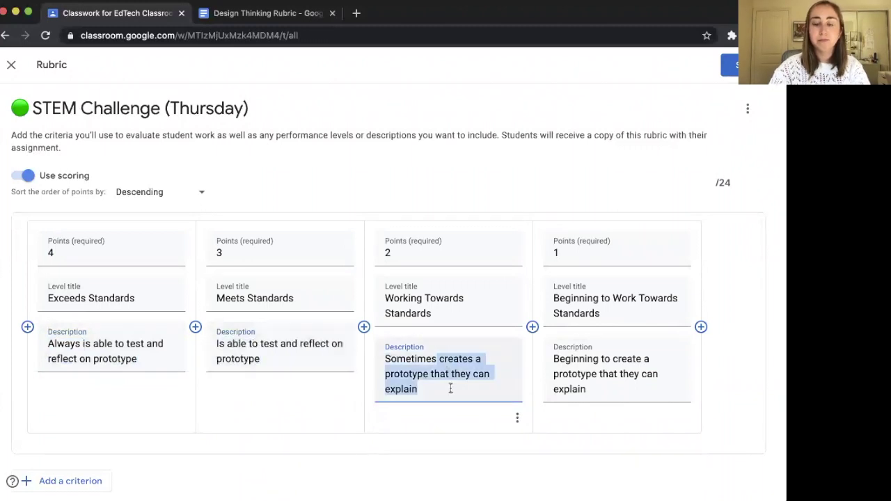
{"action": "key", "text": "ctrl+v"}
{"action": "double_click", "coordinate": [456, 358]}
{"action": "key", "text": "BackSpace"}
{"action": "key", "text": "ctrl+v"}
{"action": "mouse_move", "coordinate": [614, 359]}
{"action": "left_mouse_down"}
{"action": "mouse_move", "coordinate": [586, 389]}
{"action": "mouse_move", "coordinate": [659, 374]}
{"action": "left_mouse_up"}
{"action": "type", "text": "be"}
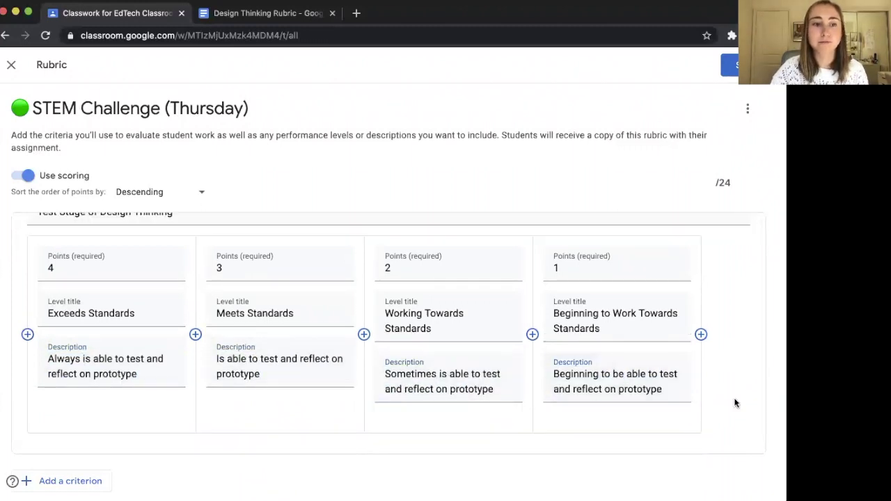
Save the completed rubric to the STEM Challenge (Thursday) assignment
{"action": "scroll", "coordinate": [734, 398], "scroll_direction": "up", "scroll_amount": 10}
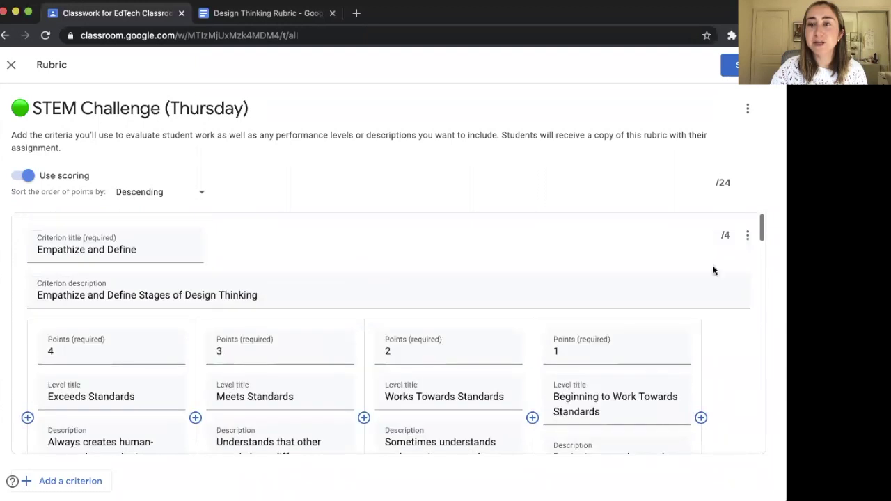
{"action": "left_click", "coordinate": [723, 72]}
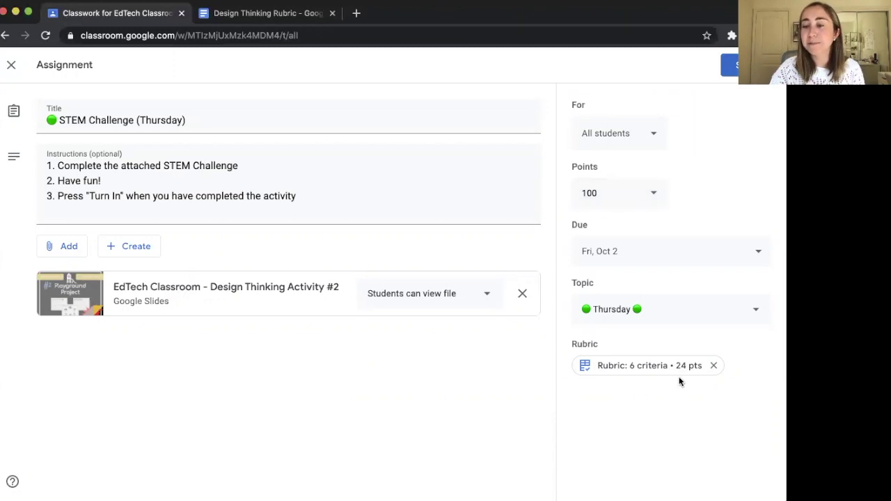
Set the STEM Challenge (Thursday) assignment's points to 24 and save the assignment, accepting the point value update
{"action": "left_click", "coordinate": [611, 199]}
{"action": "left_click_drag", "start_coordinate": [611, 199], "coordinate": [572, 183]}
{"action": "type", "text": "w"}
{"action": "key", "text": "BackSpace"}
{"action": "type", "text": "24"}
{"action": "left_click", "coordinate": [699, 81]}
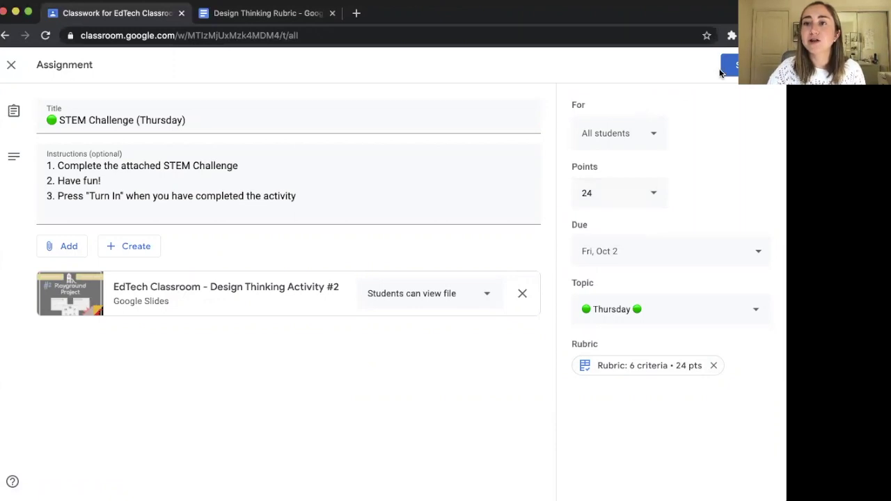
{"action": "left_click", "coordinate": [724, 67]}
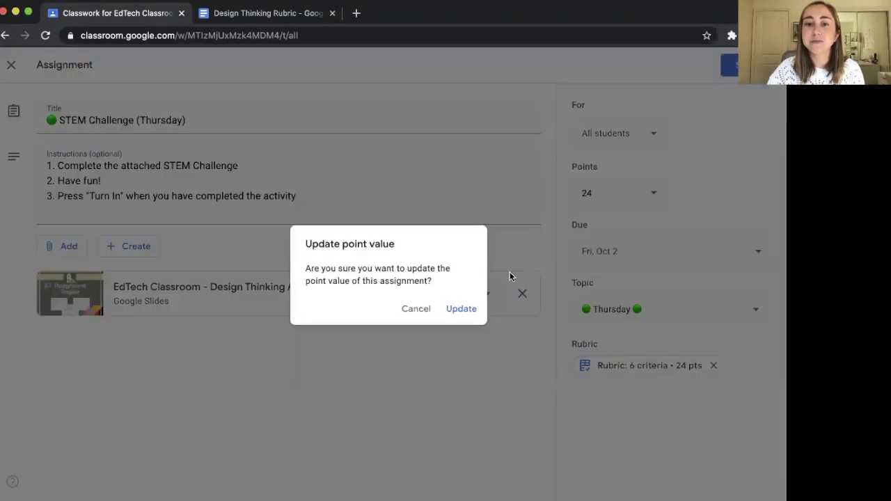
{"action": "left_click", "coordinate": [463, 308]}
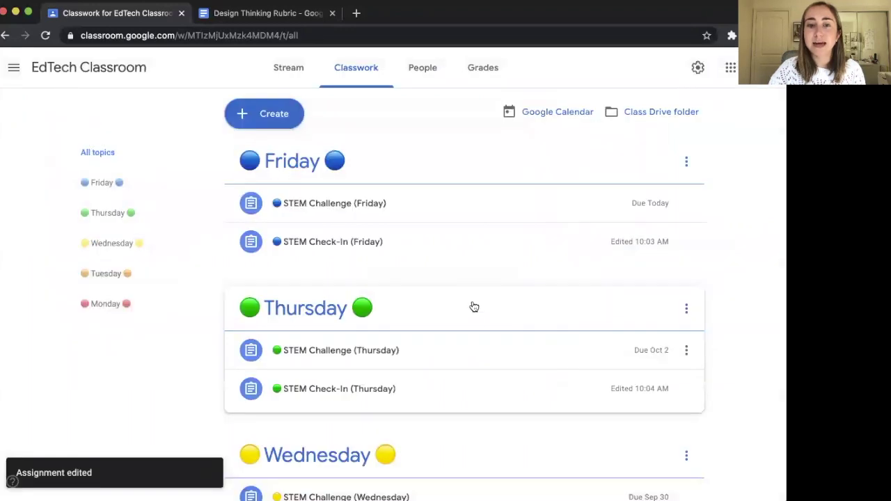
Open the rubric attached to the STEM Challenge (Thursday) assignment and review all of its criteria
{"action": "left_click", "coordinate": [474, 350]}
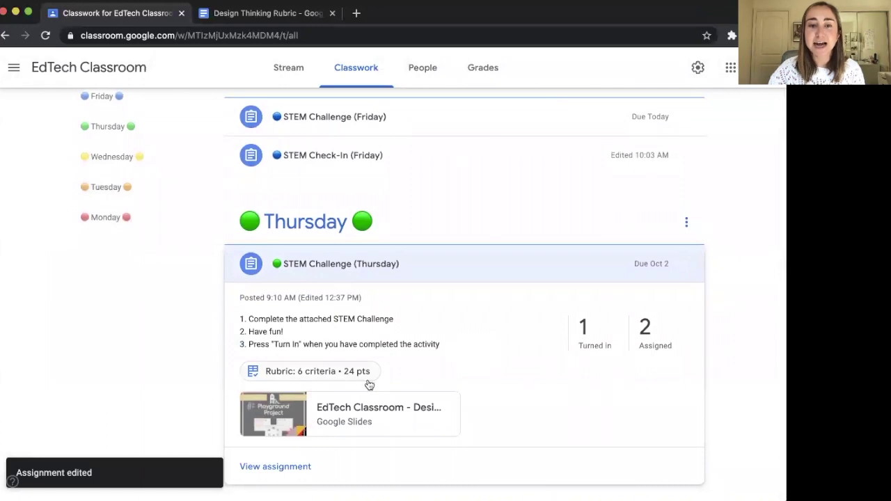
{"action": "left_click", "coordinate": [335, 373]}
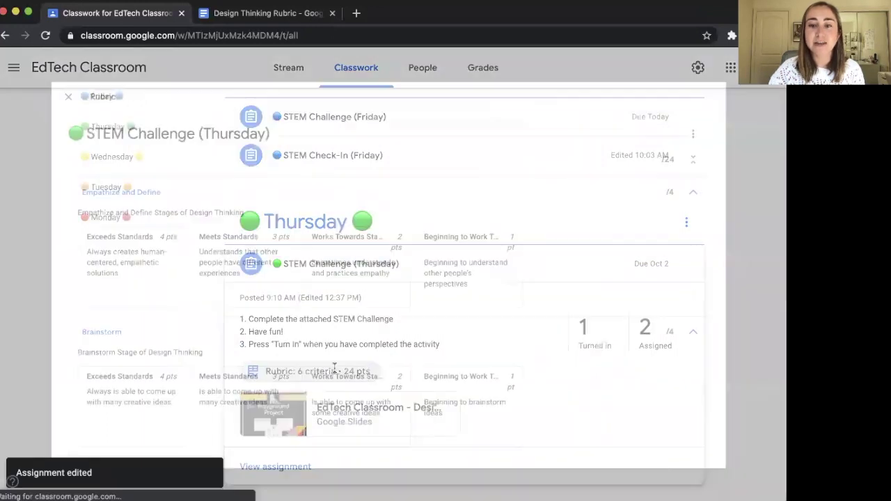
{"action": "scroll", "coordinate": [335, 372], "scroll_direction": "down", "scroll_amount": 5}
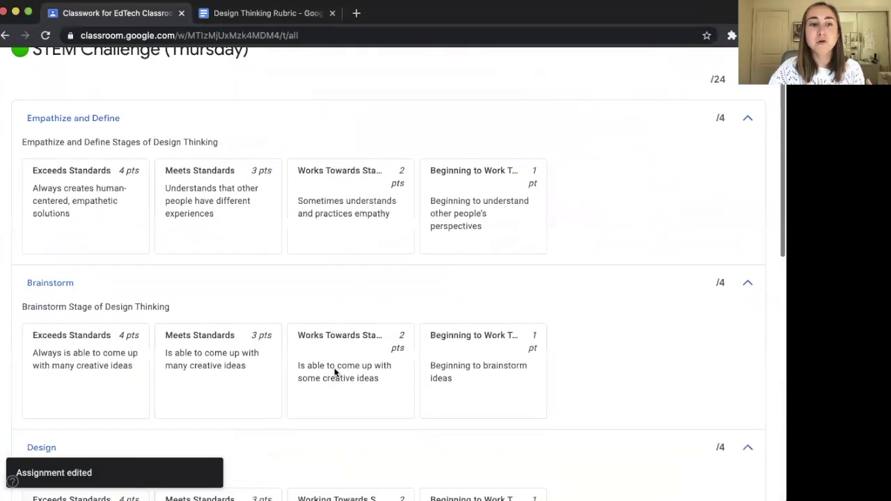
{"action": "scroll", "coordinate": [335, 373], "scroll_direction": "down", "scroll_amount": 4}
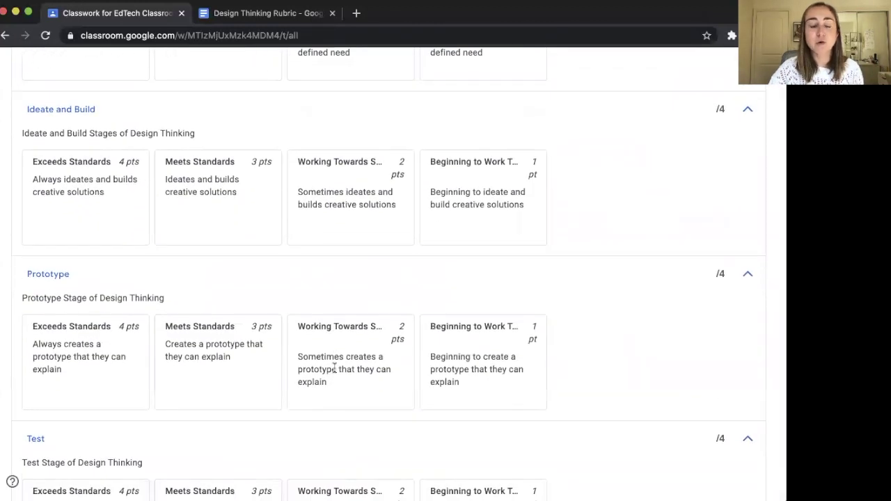
{"action": "scroll", "coordinate": [334, 370], "scroll_direction": "down", "scroll_amount": 2}
{"action": "scroll", "coordinate": [334, 371], "scroll_direction": "up", "scroll_amount": 15}
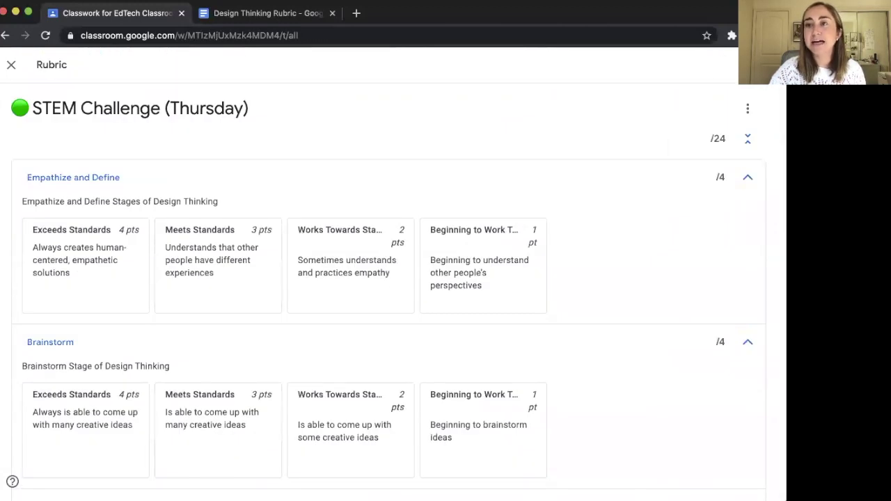
Check the rubric's edit, delete and export options, then close the rubric without choosing any
{"action": "left_click", "coordinate": [748, 110]}
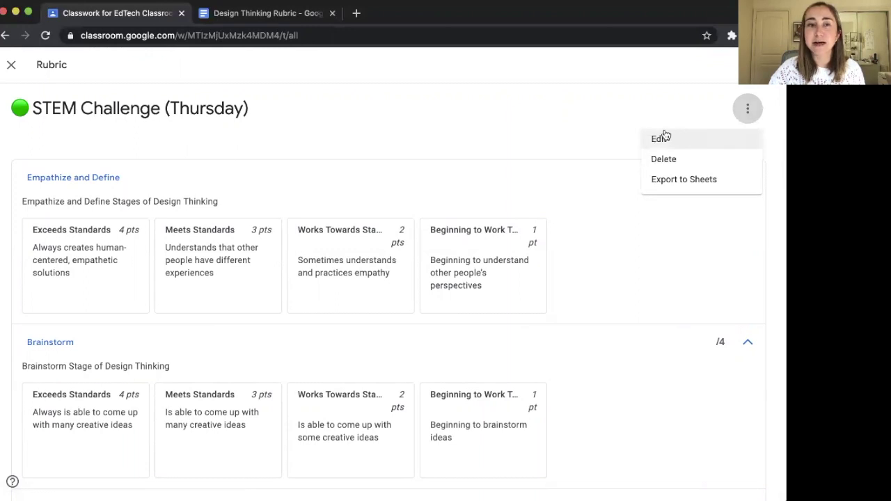
{"action": "left_click", "coordinate": [144, 103]}
{"action": "left_click", "coordinate": [12, 70]}
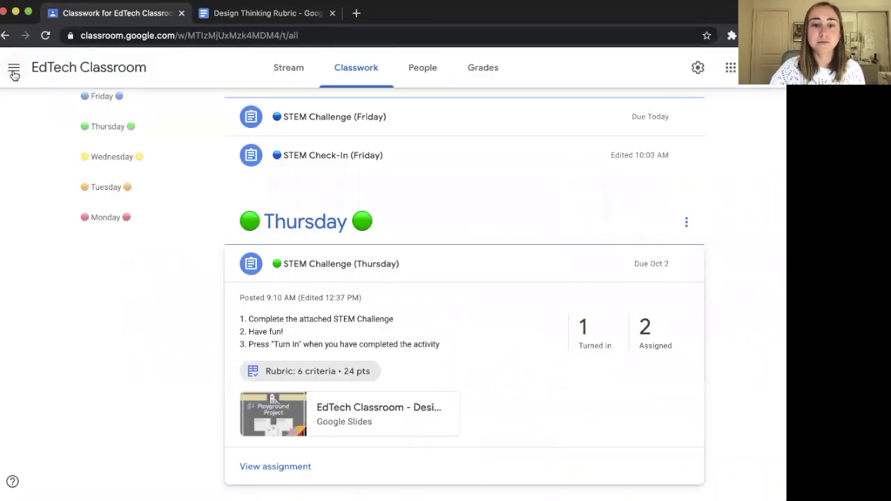
Edit the STEM Challenge (Friday) assignment and attach the existing STEM Challenge (Thursday) rubric to it with Reuse rubric
{"action": "scroll", "coordinate": [187, 363], "scroll_direction": "up", "scroll_amount": 1}
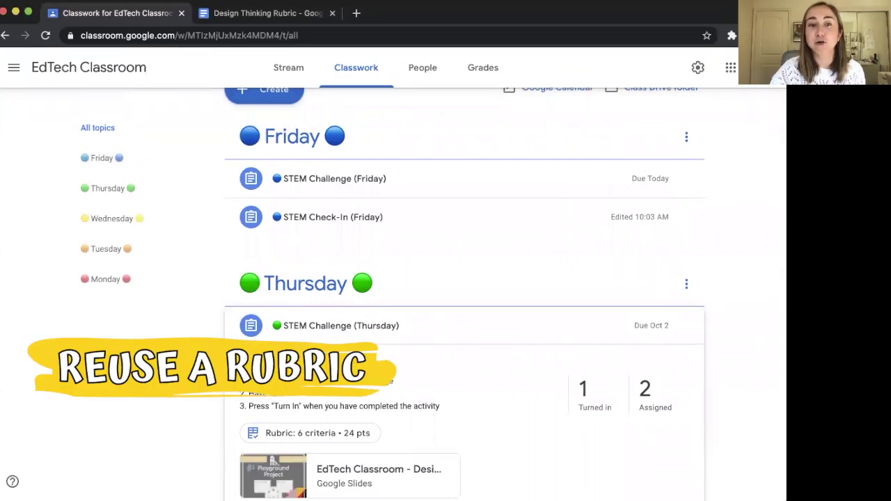
{"action": "left_click", "coordinate": [376, 186]}
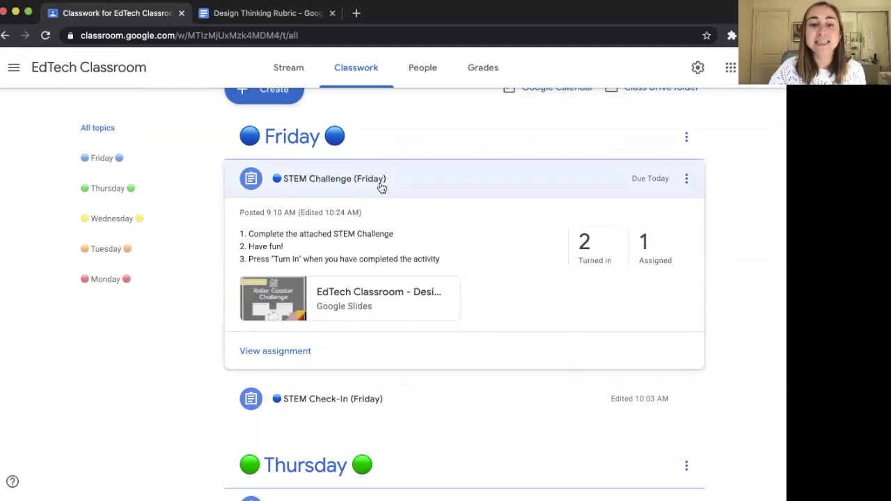
{"action": "left_click", "coordinate": [686, 179]}
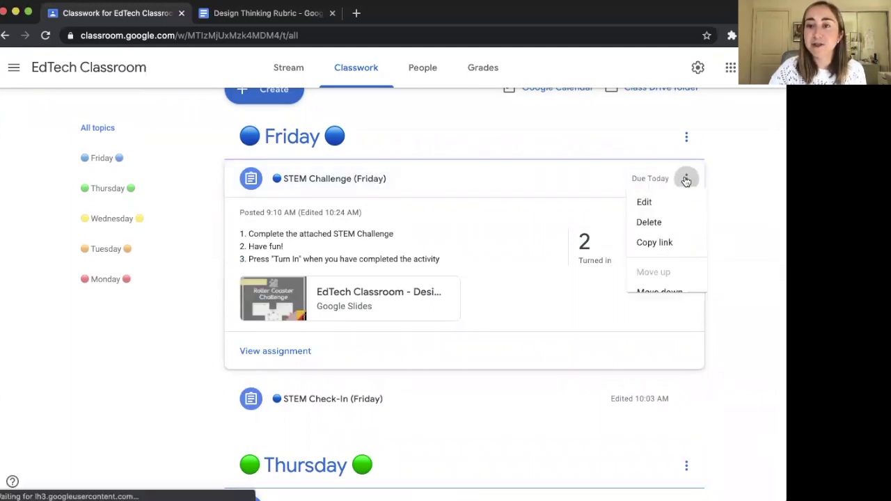
{"action": "left_click", "coordinate": [667, 206]}
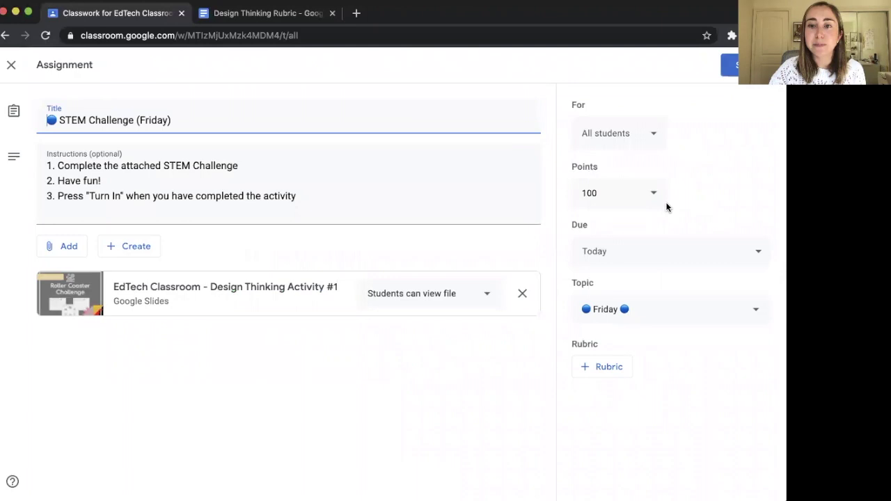
{"action": "left_click", "coordinate": [606, 366]}
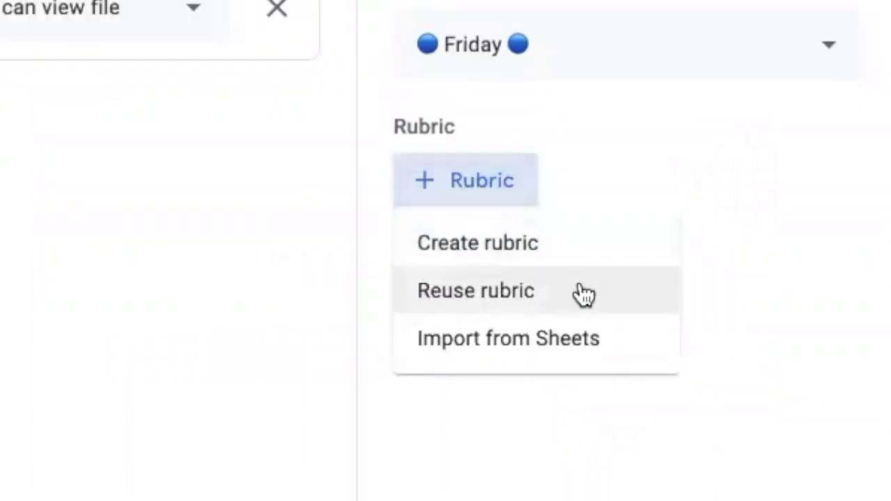
{"action": "left_click", "coordinate": [582, 298]}
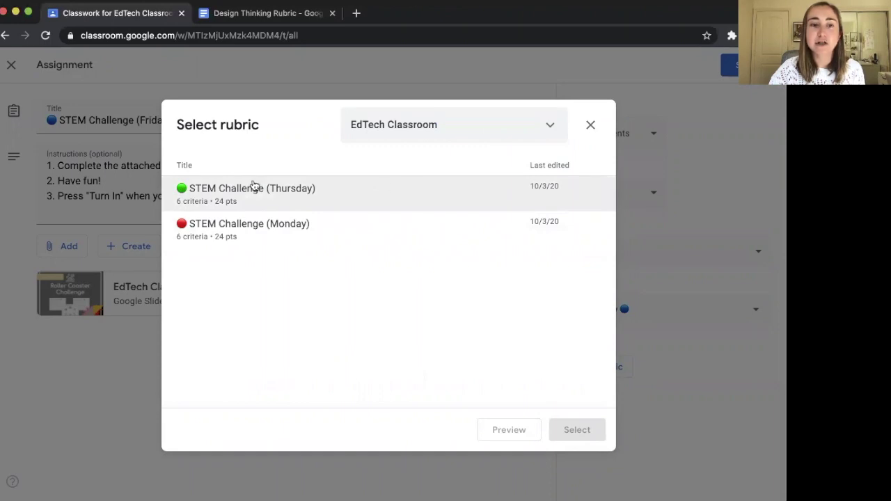
{"action": "left_click", "coordinate": [390, 190]}
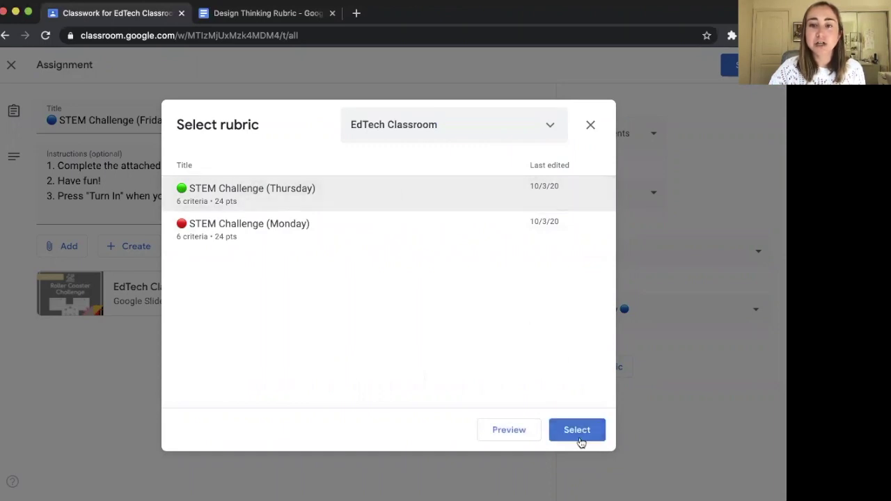
{"action": "left_click", "coordinate": [577, 430]}
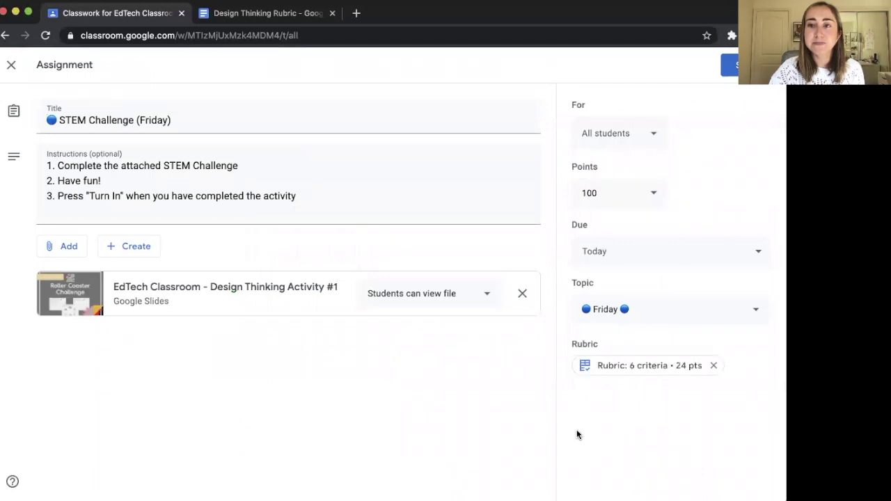
Set the STEM Challenge (Friday) assignment's points to 24 and save the assignment, accepting the point value update
{"action": "double_click", "coordinate": [611, 193]}
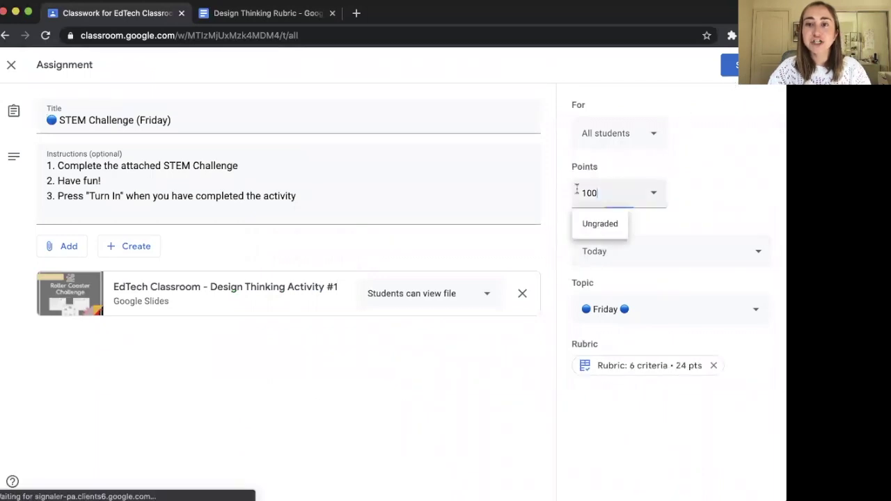
{"action": "type", "text": "24"}
{"action": "left_click", "coordinate": [730, 65]}
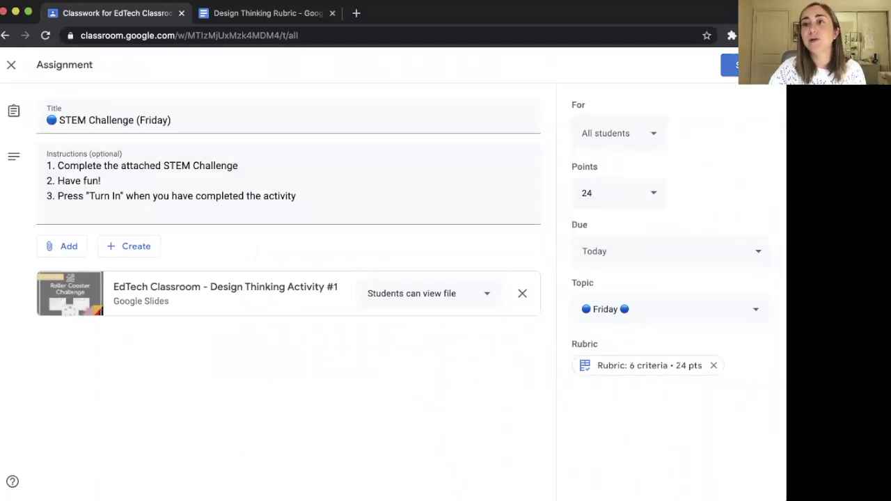
{"action": "left_click", "coordinate": [460, 310]}
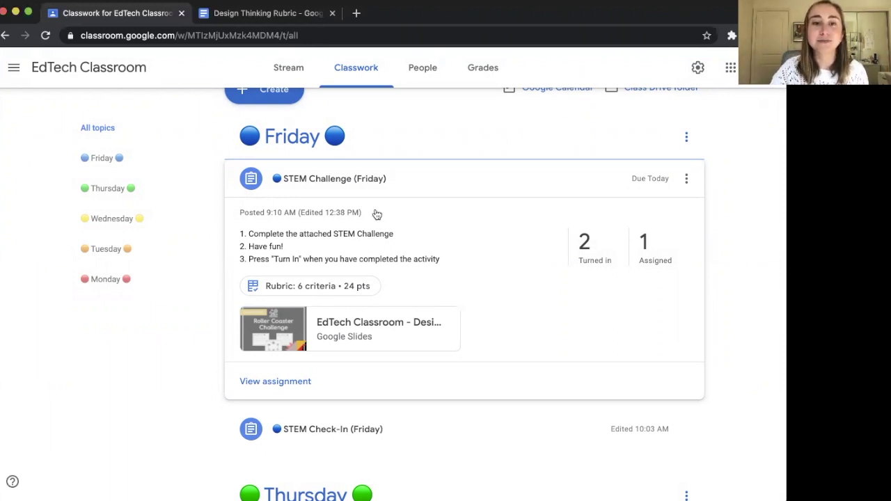
View the STEM Challenge (Friday) assignment's student work and open the turned-in submission for grading
{"action": "left_click", "coordinate": [382, 180]}
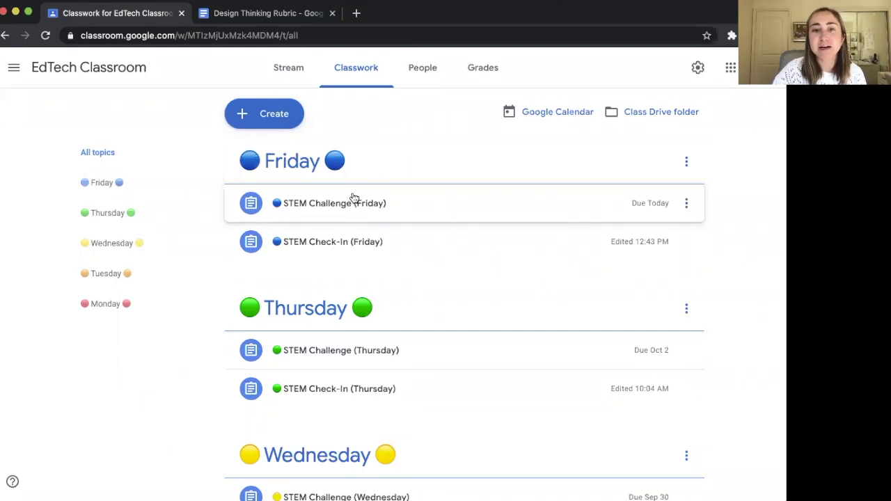
{"action": "left_click", "coordinate": [497, 208]}
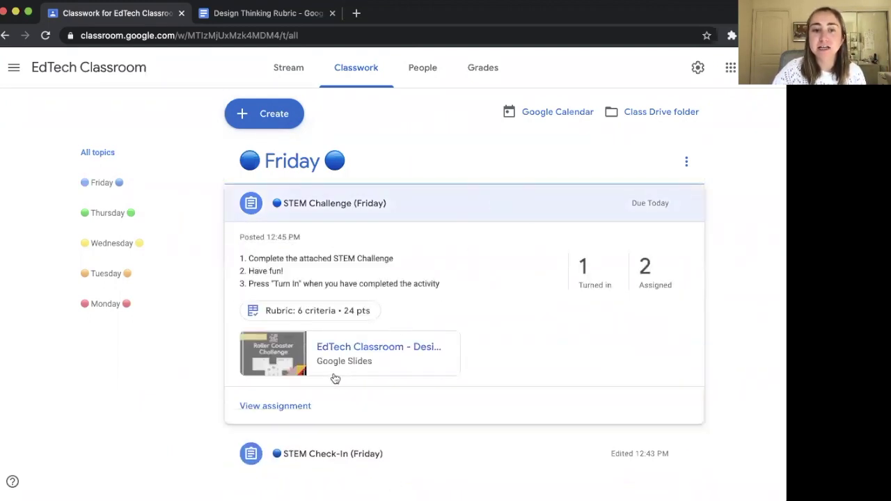
{"action": "left_click", "coordinate": [288, 405]}
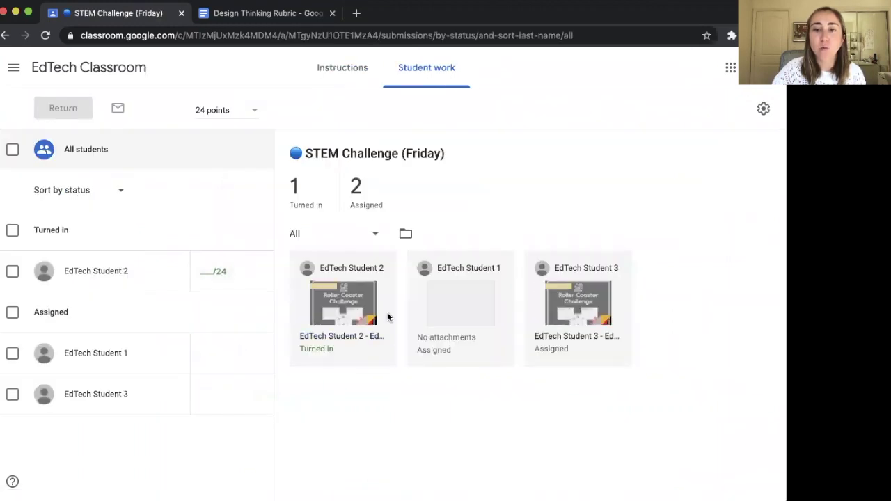
{"action": "left_click", "coordinate": [335, 345]}
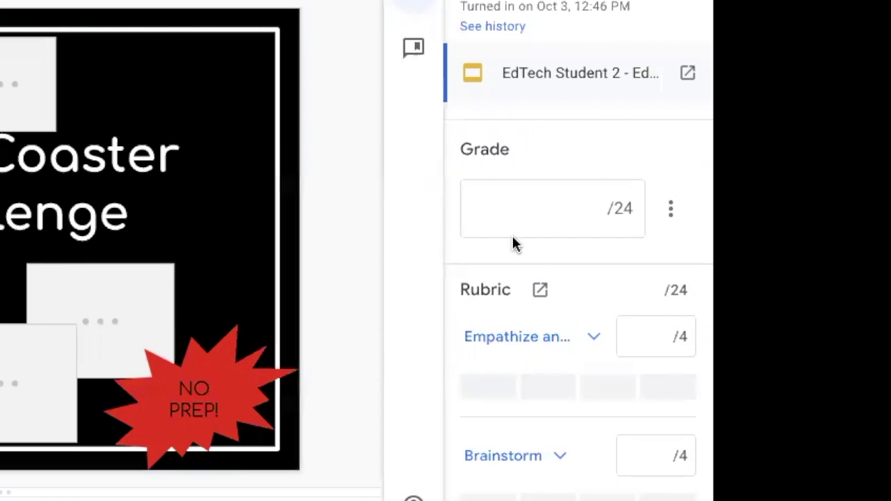
Score the submission's rubric with 4 points for the Empathize criterion, 3 points for Brainstorm and 3 points for Design
{"action": "scroll", "coordinate": [526, 236], "scroll_direction": "down", "scroll_amount": 1}
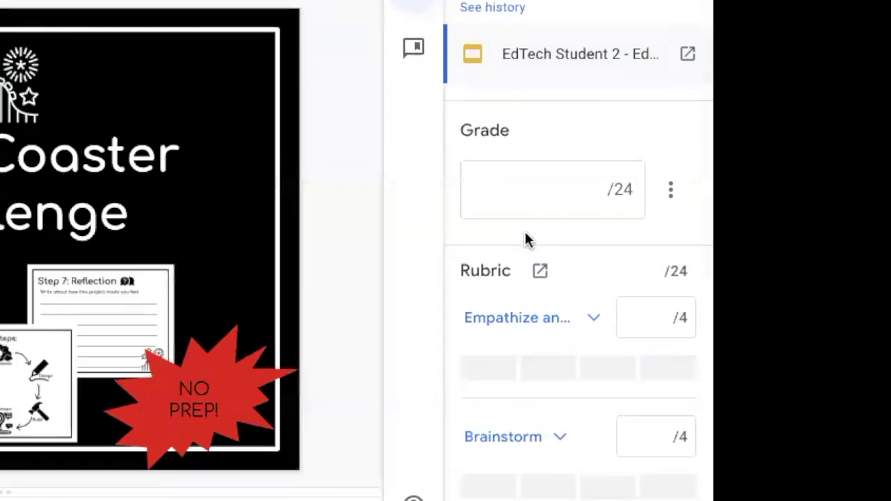
{"action": "scroll", "coordinate": [525, 240], "scroll_direction": "down", "scroll_amount": 3}
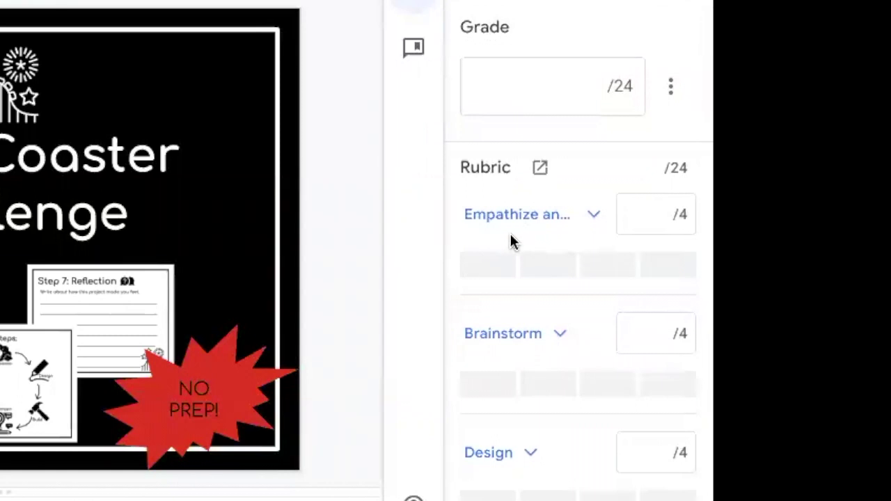
{"action": "left_click", "coordinate": [492, 267]}
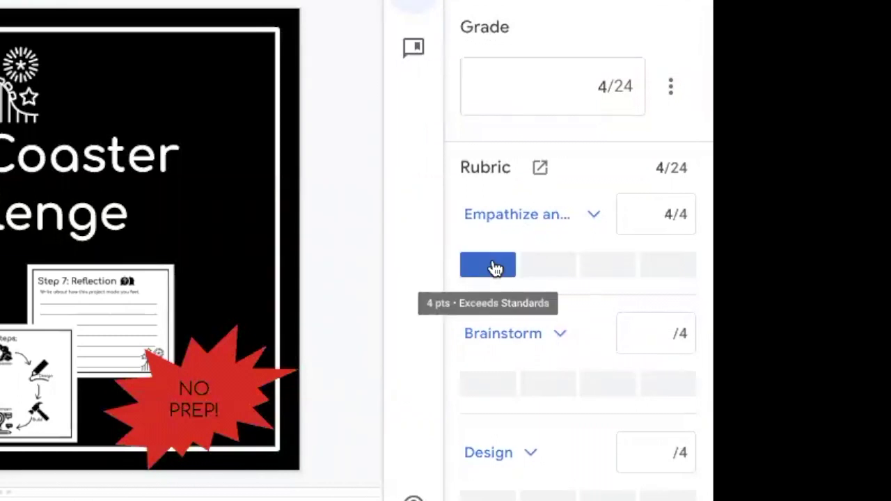
{"action": "left_click", "coordinate": [557, 385]}
{"action": "scroll", "coordinate": [559, 387], "scroll_direction": "down", "scroll_amount": 3}
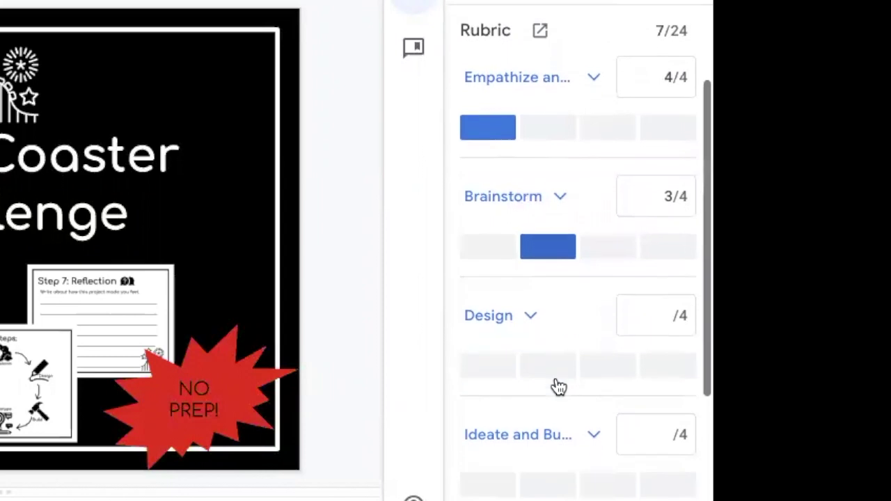
{"action": "left_click", "coordinate": [560, 366]}
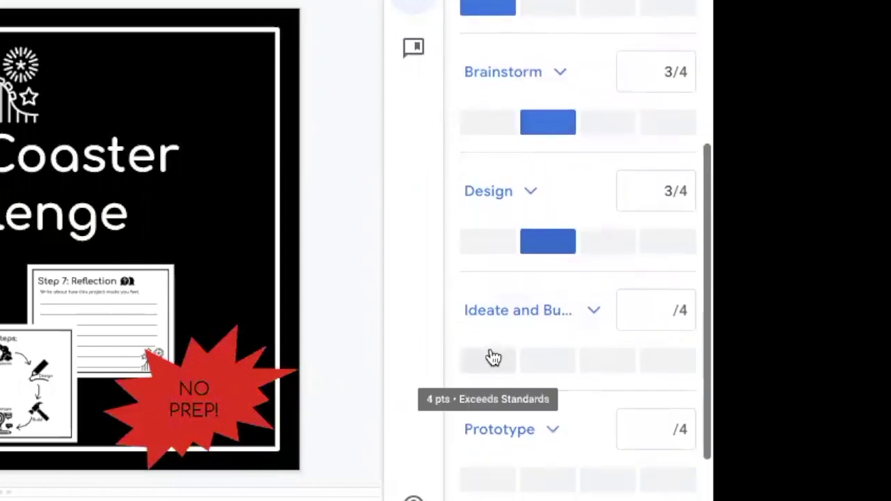
Score the remaining rubric criteria with 4 points for Ideate, 2 points for Prototype and 3 points for Test
{"action": "left_click", "coordinate": [493, 356]}
{"action": "scroll", "coordinate": [491, 359], "scroll_direction": "down", "scroll_amount": 3}
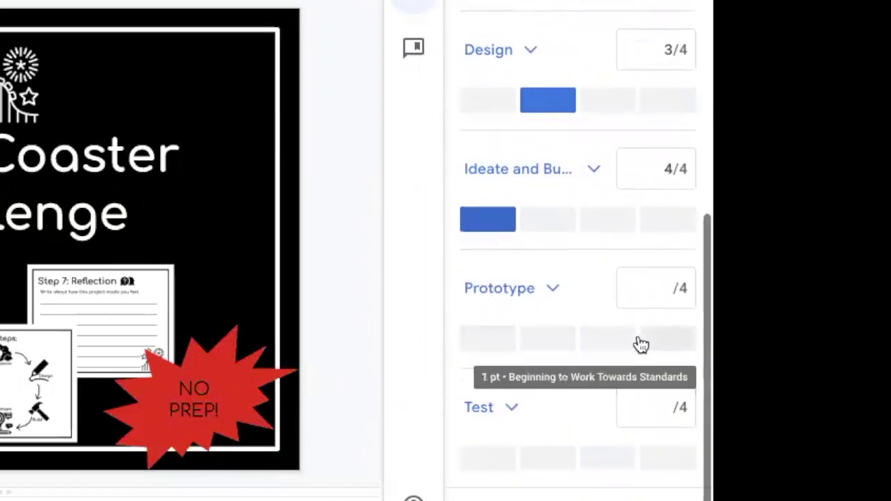
{"action": "left_click", "coordinate": [617, 344]}
{"action": "scroll", "coordinate": [617, 342], "scroll_direction": "down", "scroll_amount": 2}
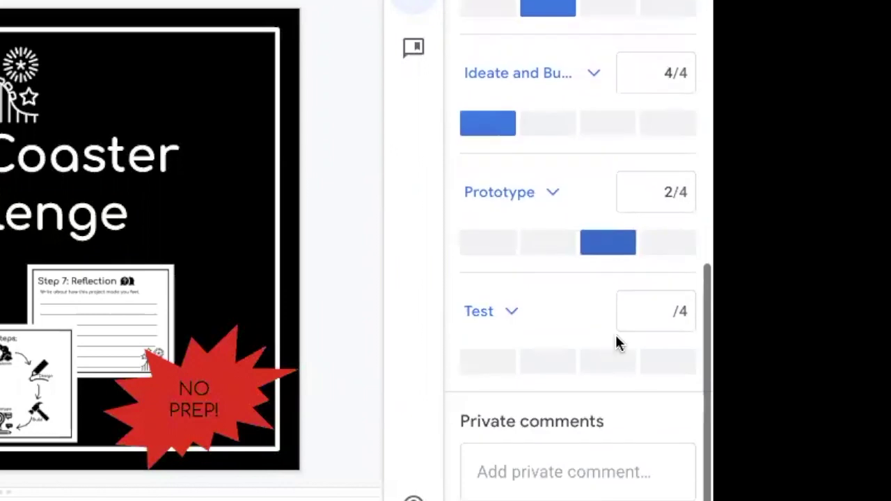
{"action": "left_click", "coordinate": [561, 370]}
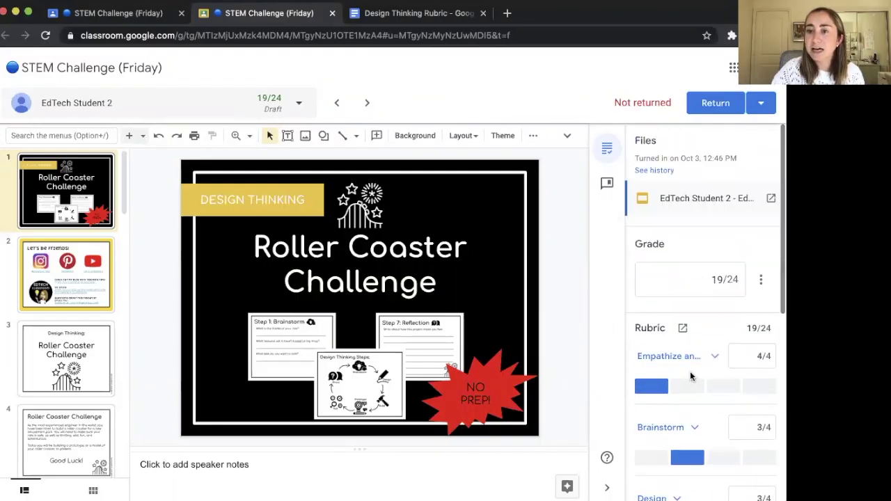
Review the scored rubric and return the graded STEM Challenge (Friday) work to the student
{"action": "scroll", "coordinate": [555, 368], "scroll_direction": "down", "scroll_amount": 5}
{"action": "scroll", "coordinate": [691, 372], "scroll_direction": "up", "scroll_amount": 5}
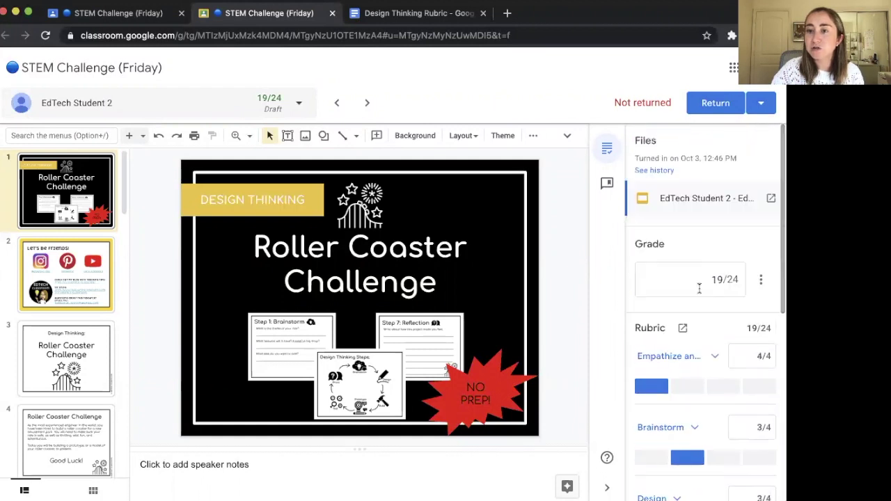
{"action": "scroll", "coordinate": [724, 285], "scroll_direction": "down", "scroll_amount": 5}
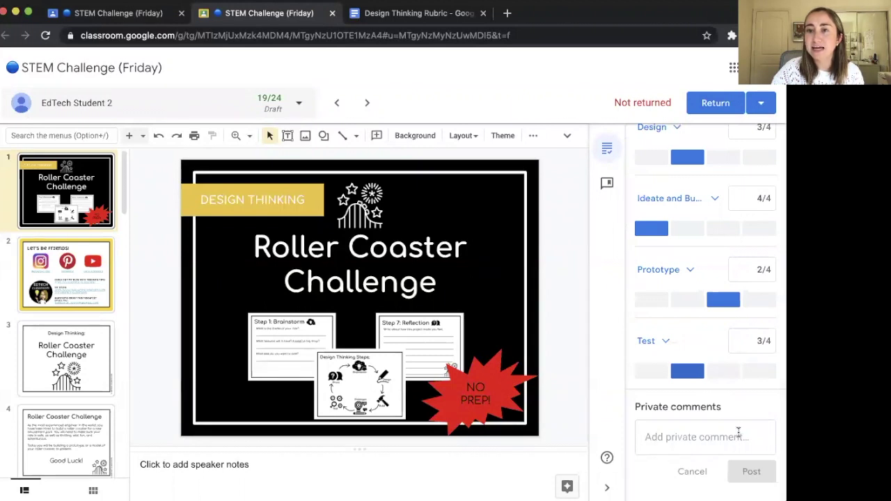
{"action": "left_click", "coordinate": [706, 102]}
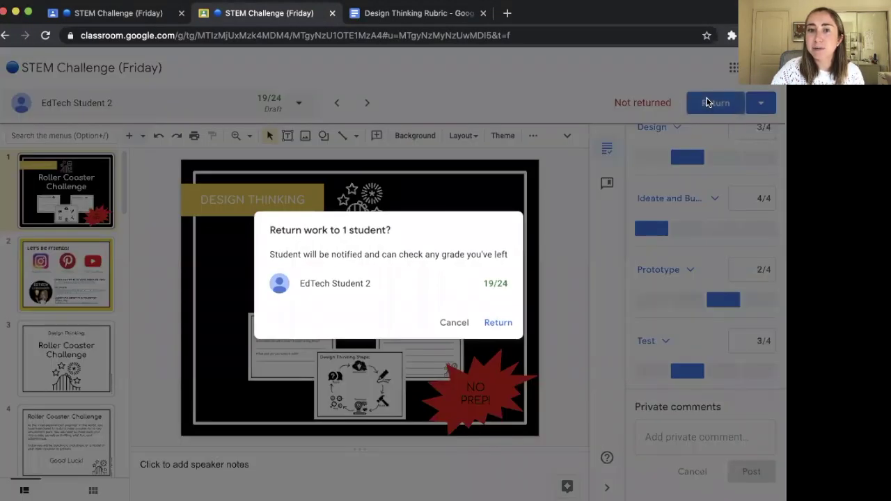
{"action": "left_click", "coordinate": [493, 323]}
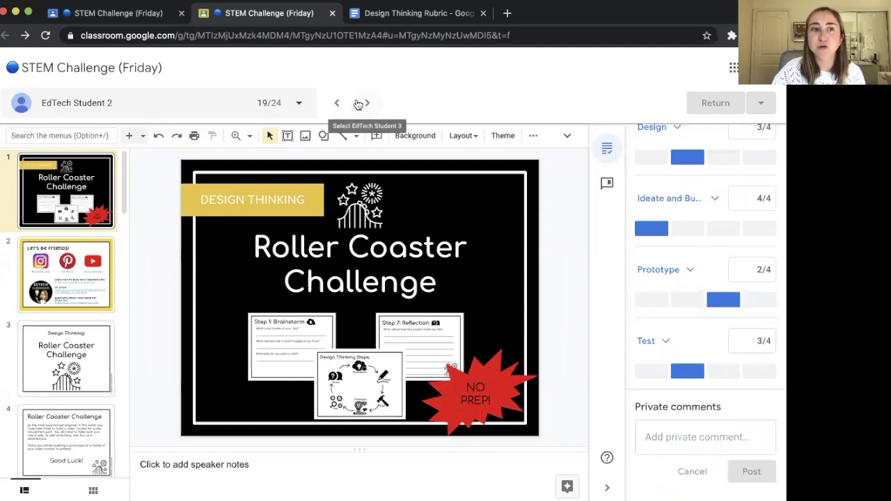
Open the EdTech Classroom gradebook and examine the students' grades and submission statuses across all assignments
{"action": "left_click", "coordinate": [160, 62]}
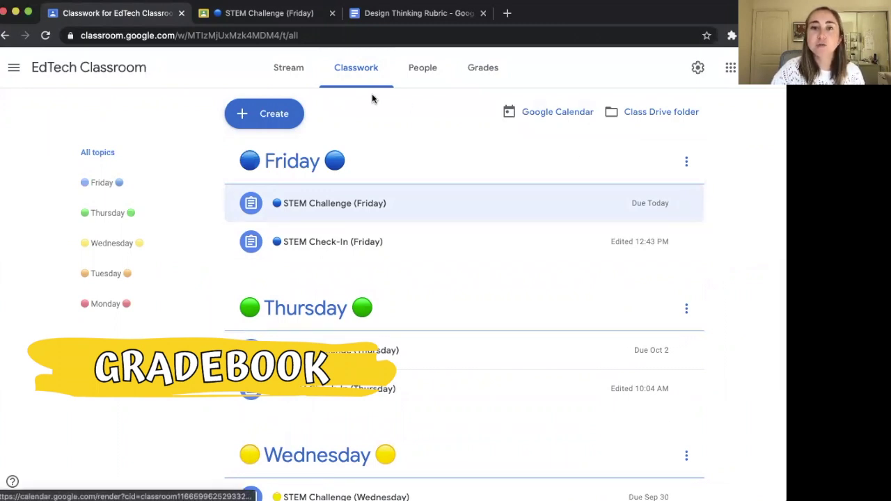
{"action": "left_click", "coordinate": [483, 68]}
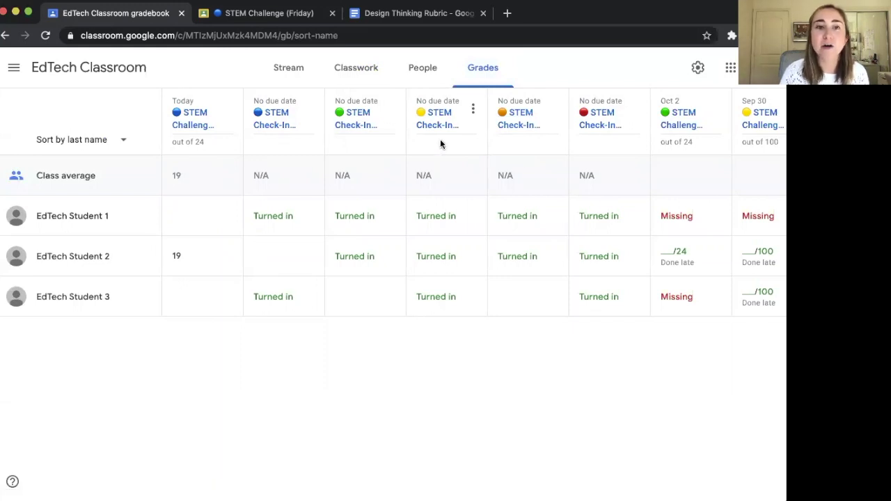
{"action": "scroll", "coordinate": [529, 126], "scroll_direction": "right", "scroll_amount": 2}
{"action": "scroll", "coordinate": [533, 128], "scroll_direction": "right", "scroll_amount": 3}
{"action": "scroll", "coordinate": [533, 127], "scroll_direction": "left", "scroll_amount": 4}
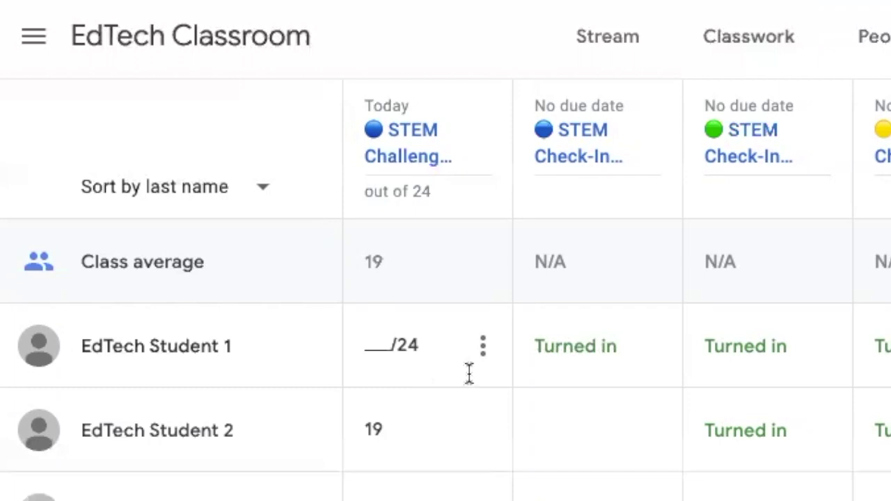
{"action": "scroll", "coordinate": [617, 290], "scroll_direction": "right", "scroll_amount": 3}
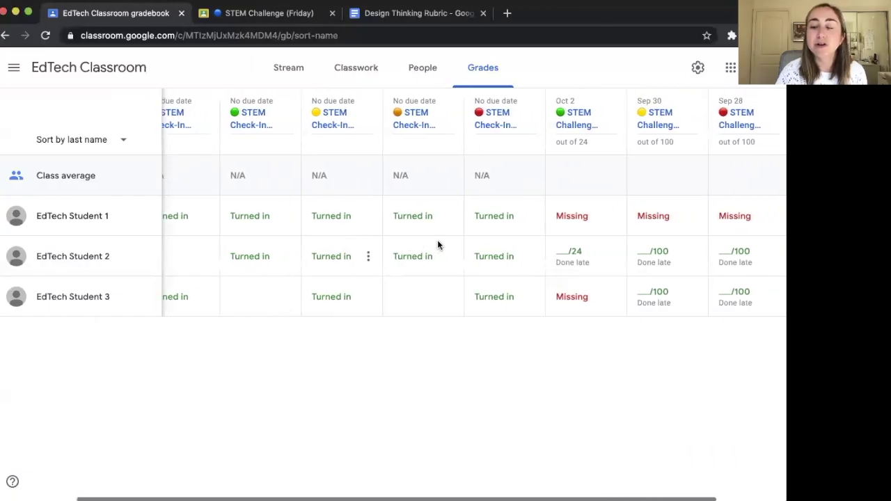
{"action": "scroll", "coordinate": [437, 239], "scroll_direction": "right", "scroll_amount": 1}
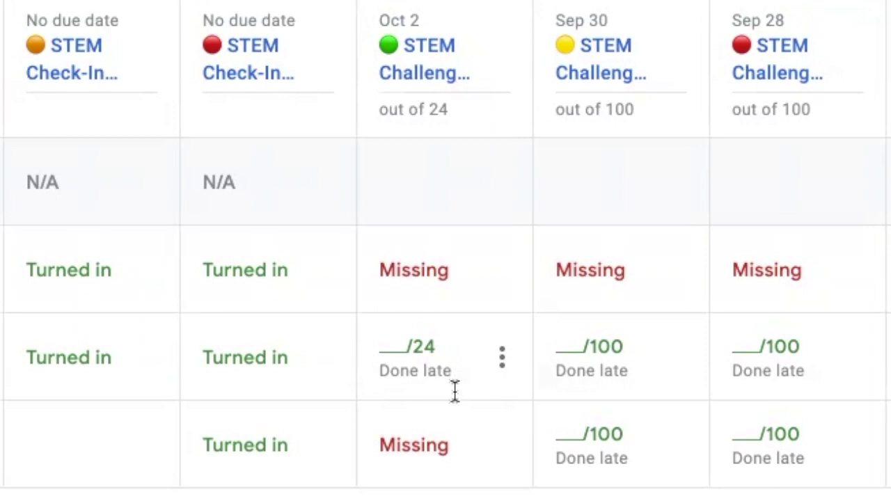
Open the grade options for the second student's late STEM Challenge submission due Oct 2 in the gradebook
{"action": "scroll", "coordinate": [513, 357], "scroll_direction": "left", "scroll_amount": 4}
{"action": "scroll", "coordinate": [514, 356], "scroll_direction": "right", "scroll_amount": 3}
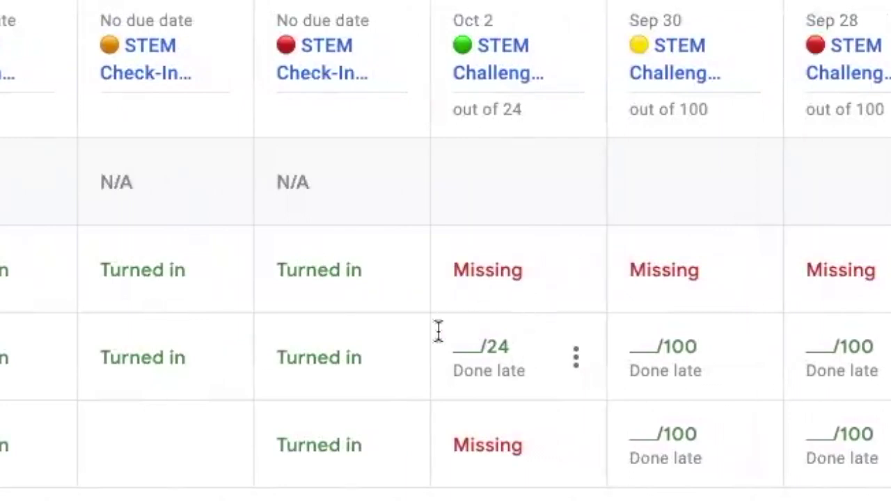
{"action": "left_click", "coordinate": [577, 361]}
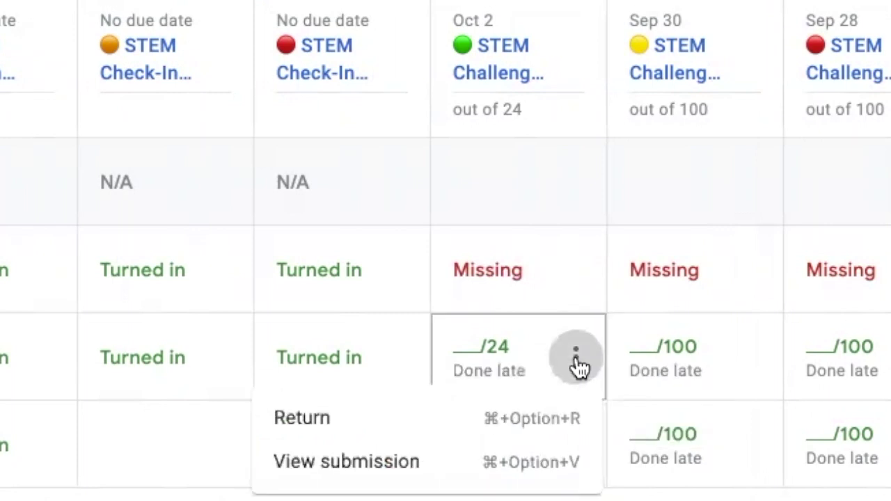